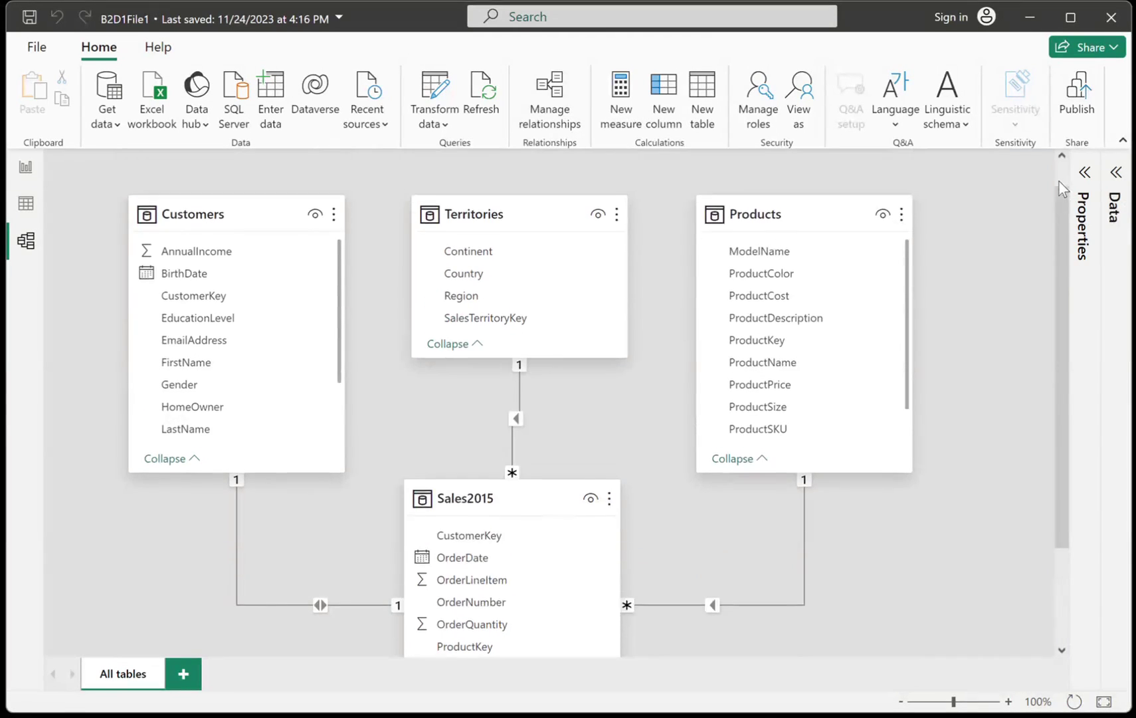
Step: Leave the data model diagram for the empty Page 1 report canvas
scroll(1064, 191, up, 2)
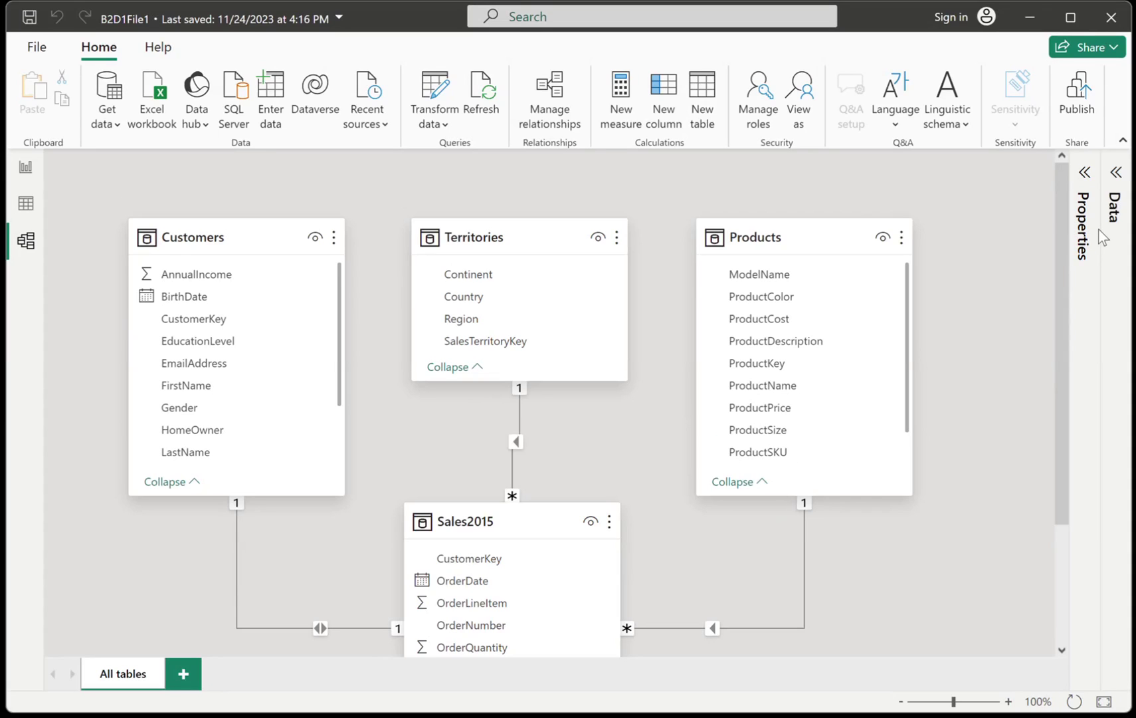
mouse_move(860, 237)
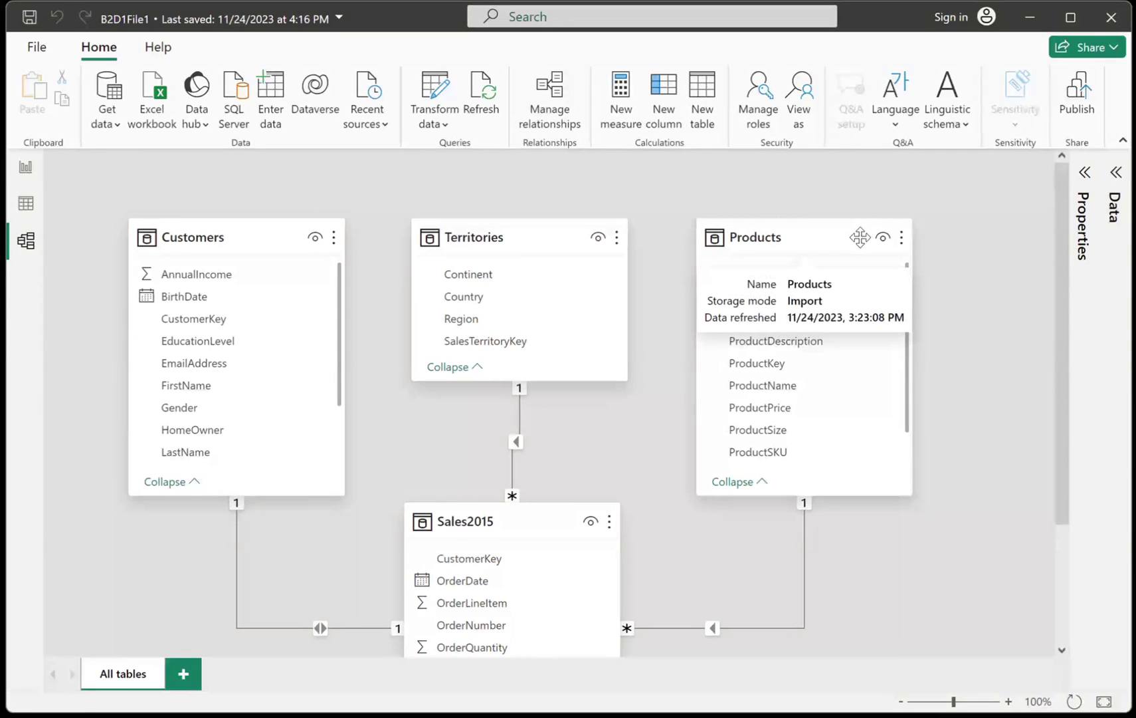
click(17, 174)
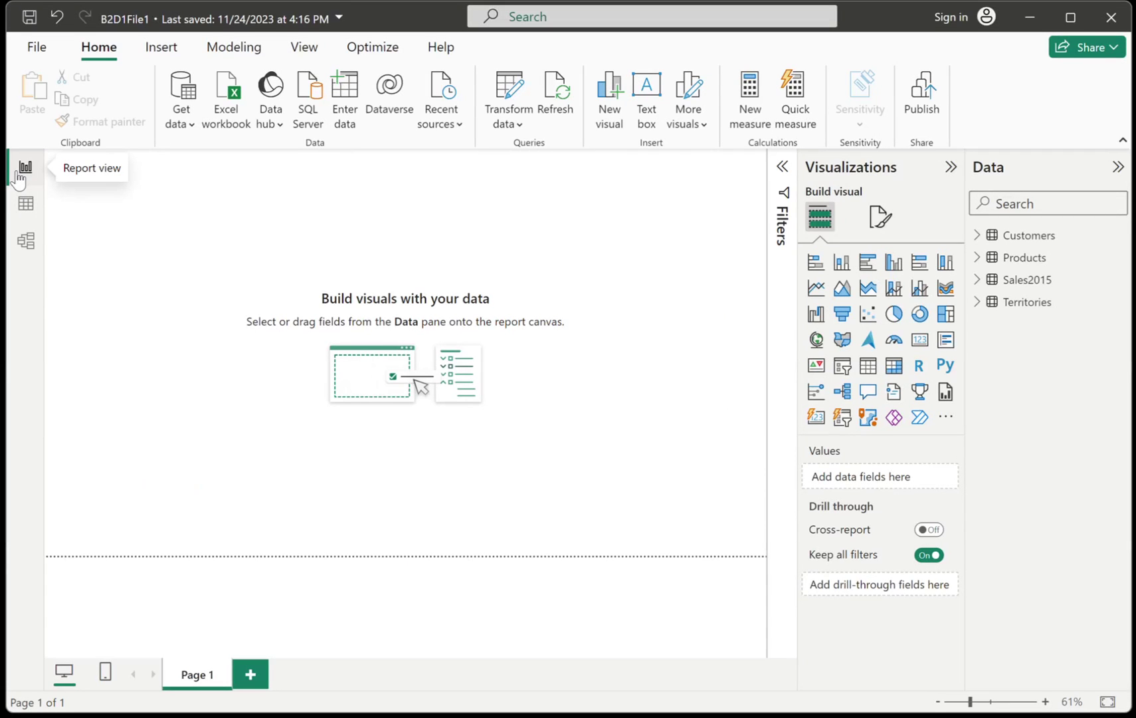
click(33, 240)
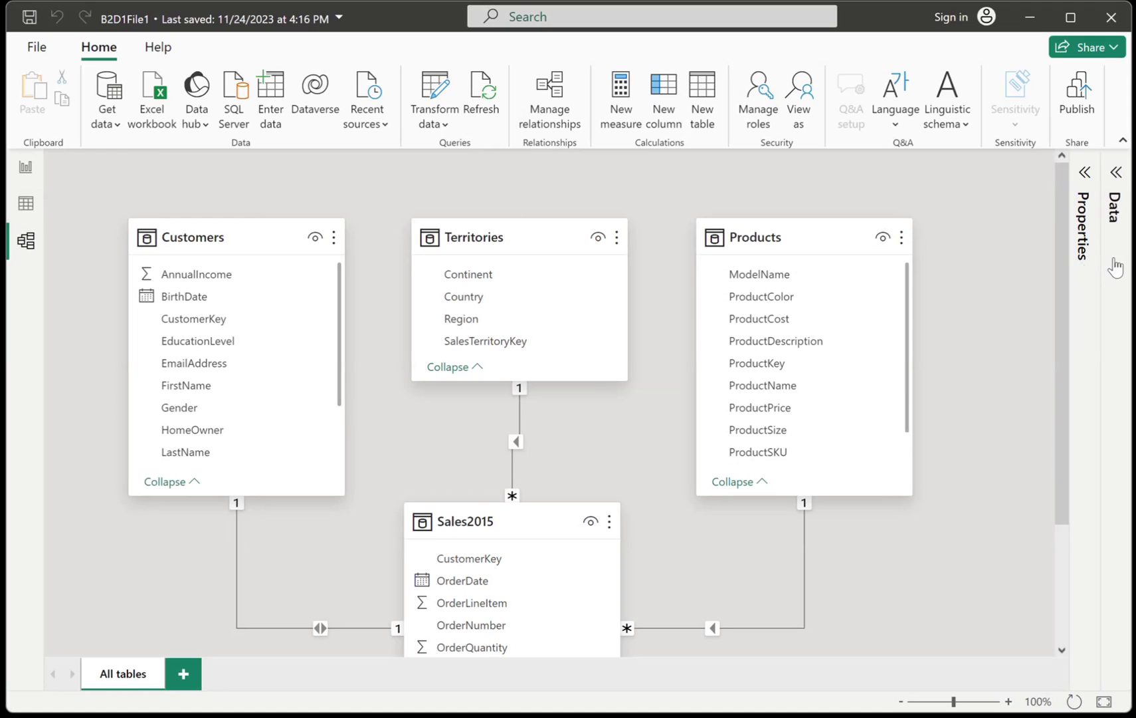
drag(1055, 251, 1072, 276)
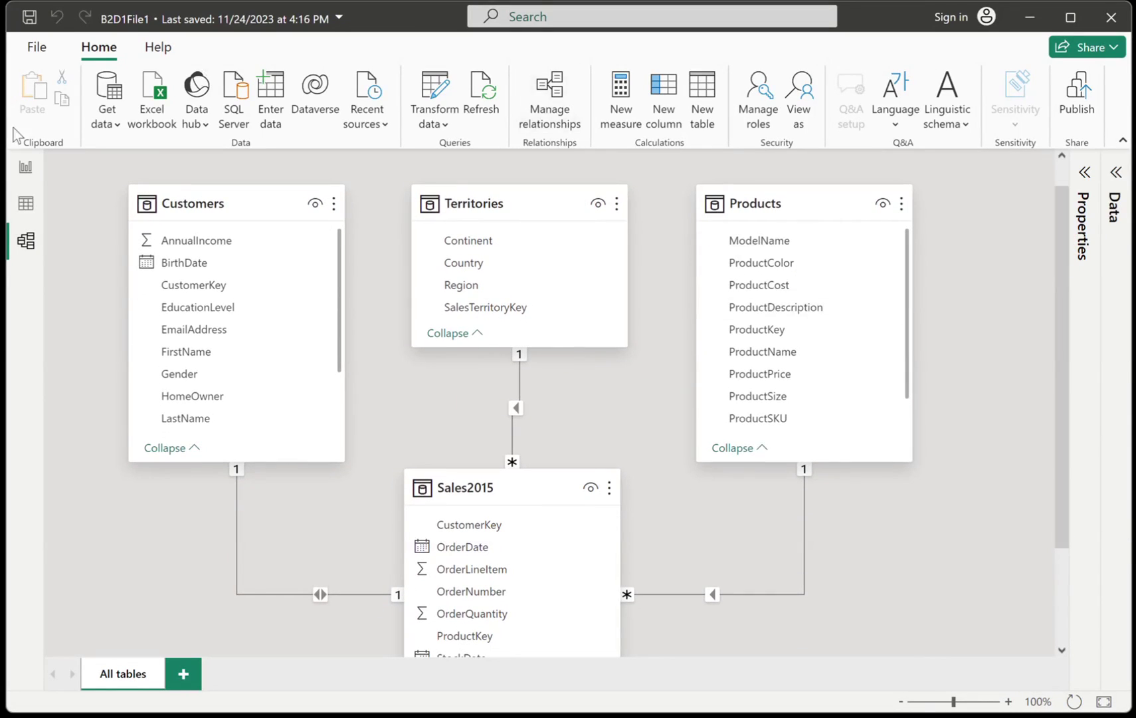
click(26, 169)
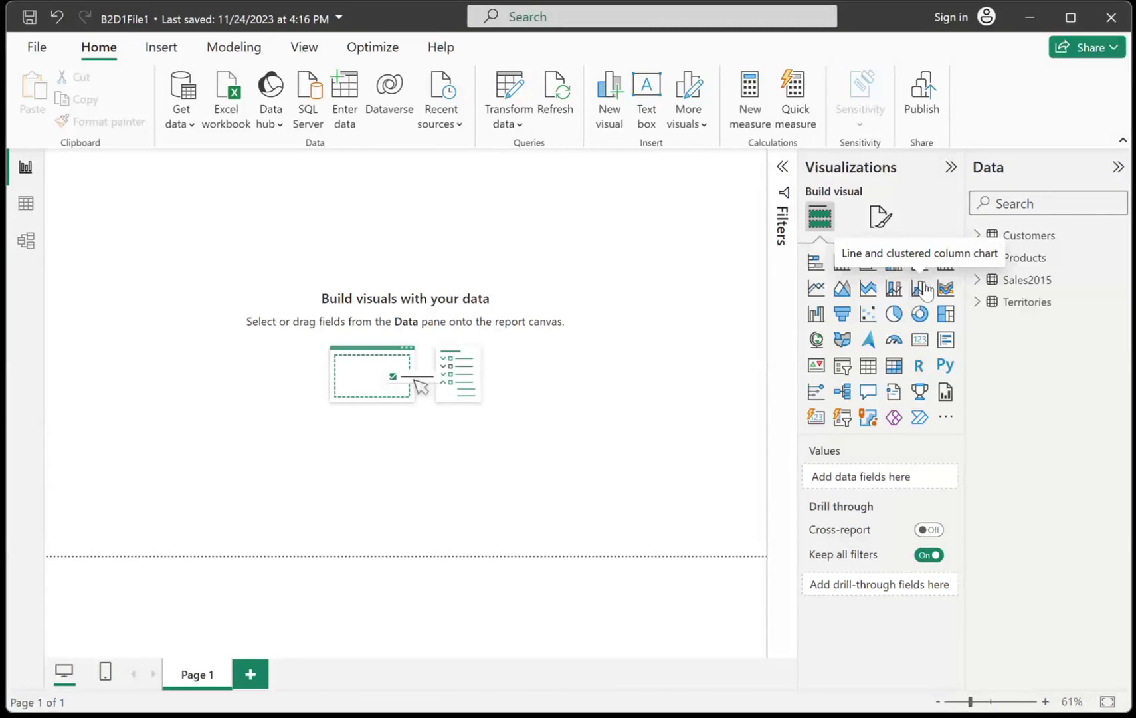
Step: Add a line and clustered column chart and enlarge it on Page 1
click(923, 289)
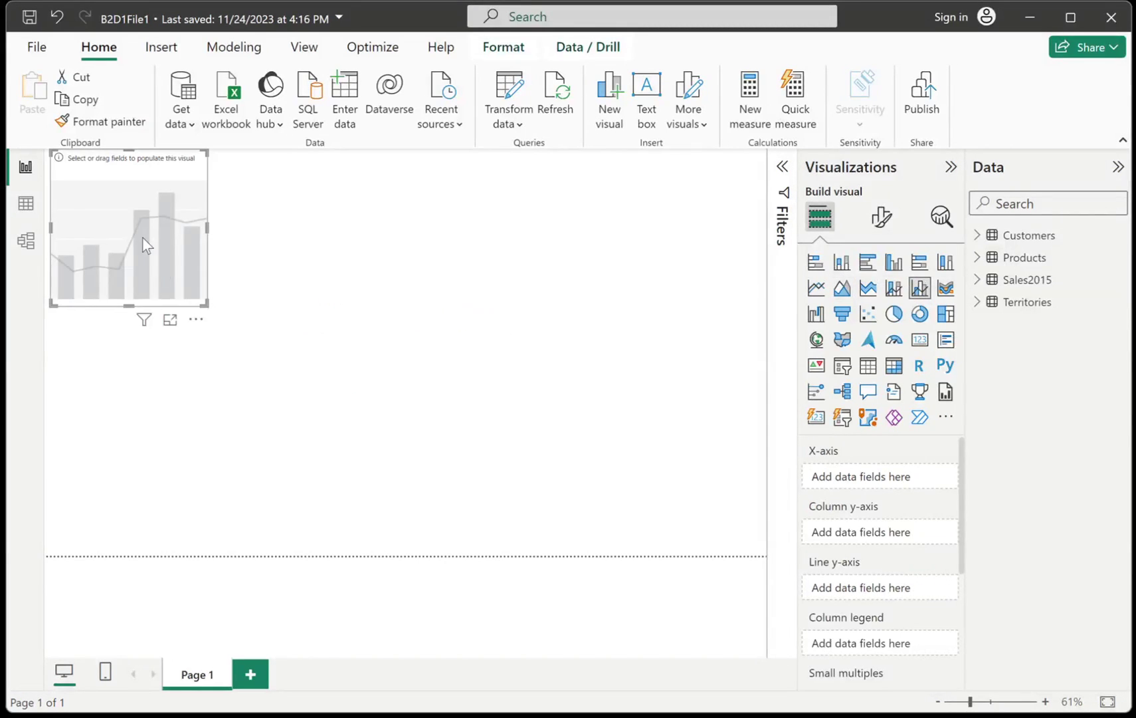
drag(206, 303, 372, 387)
drag(326, 157, 489, 220)
drag(536, 451, 622, 488)
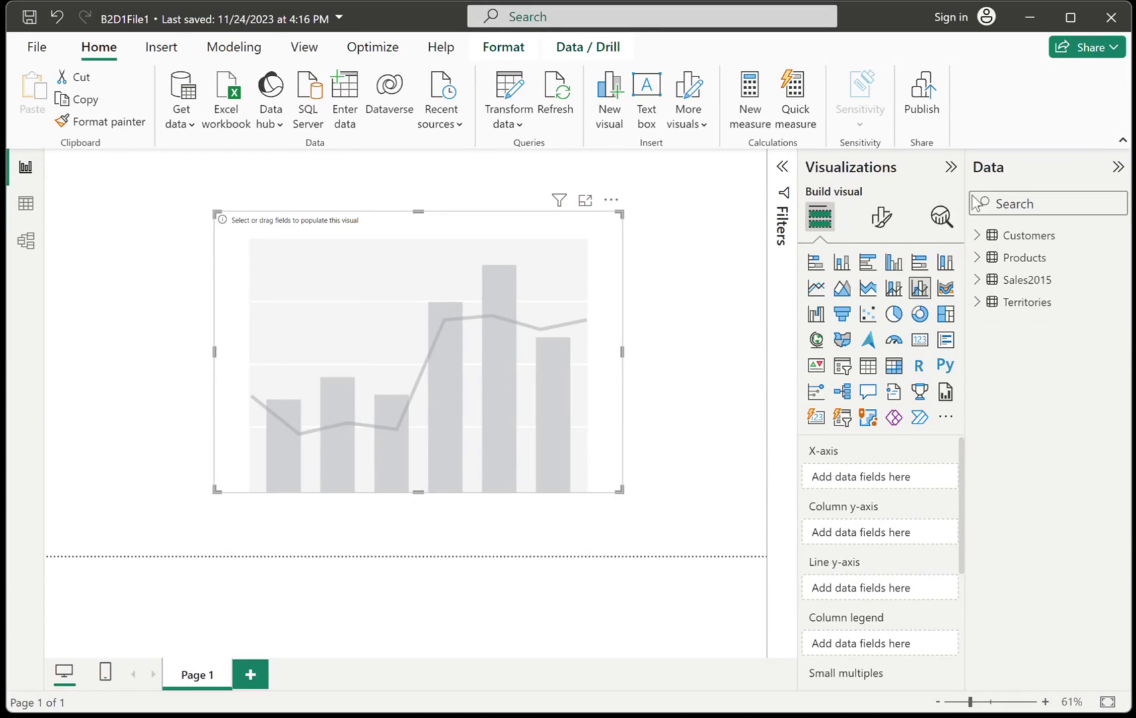
Step: Put Customers' Occupation on the chart's X-axis and adjust the chart's size and position
click(978, 236)
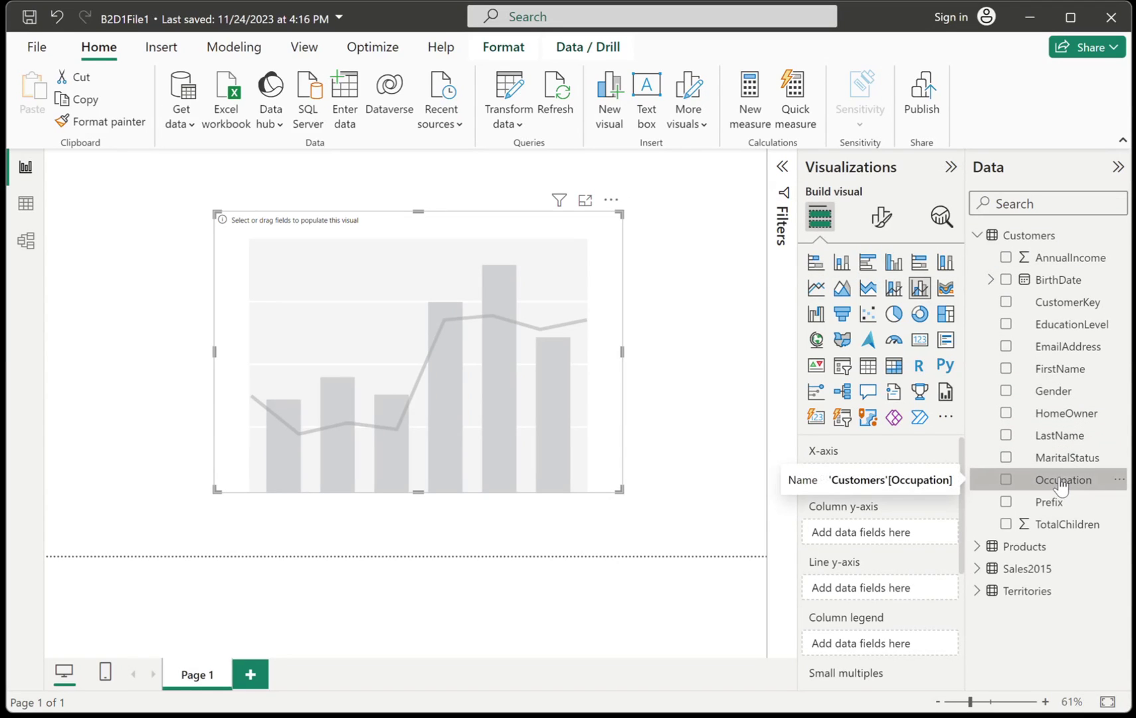
drag(1062, 487, 867, 478)
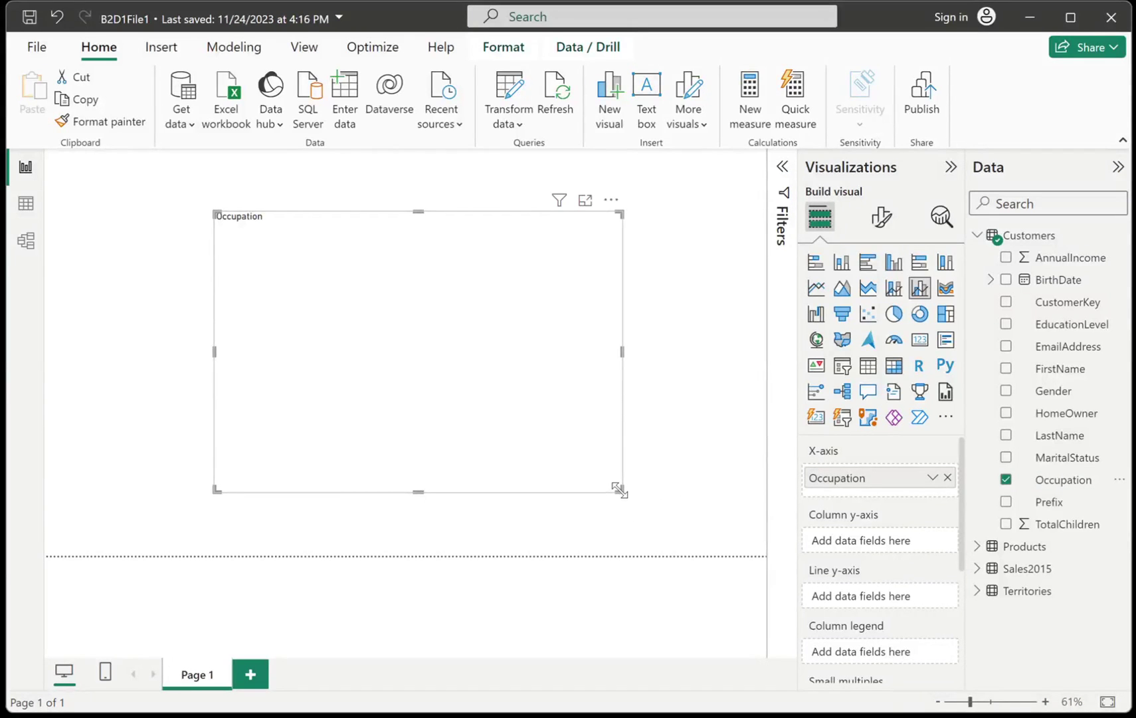
drag(620, 491, 685, 507)
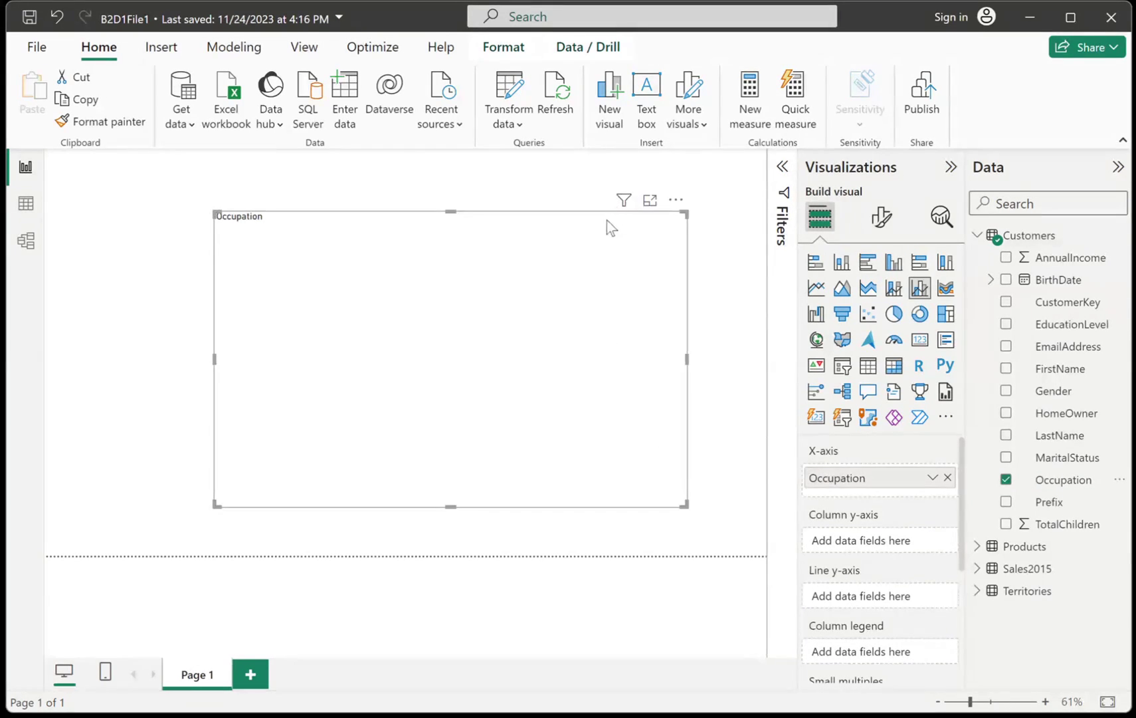
drag(607, 223, 571, 208)
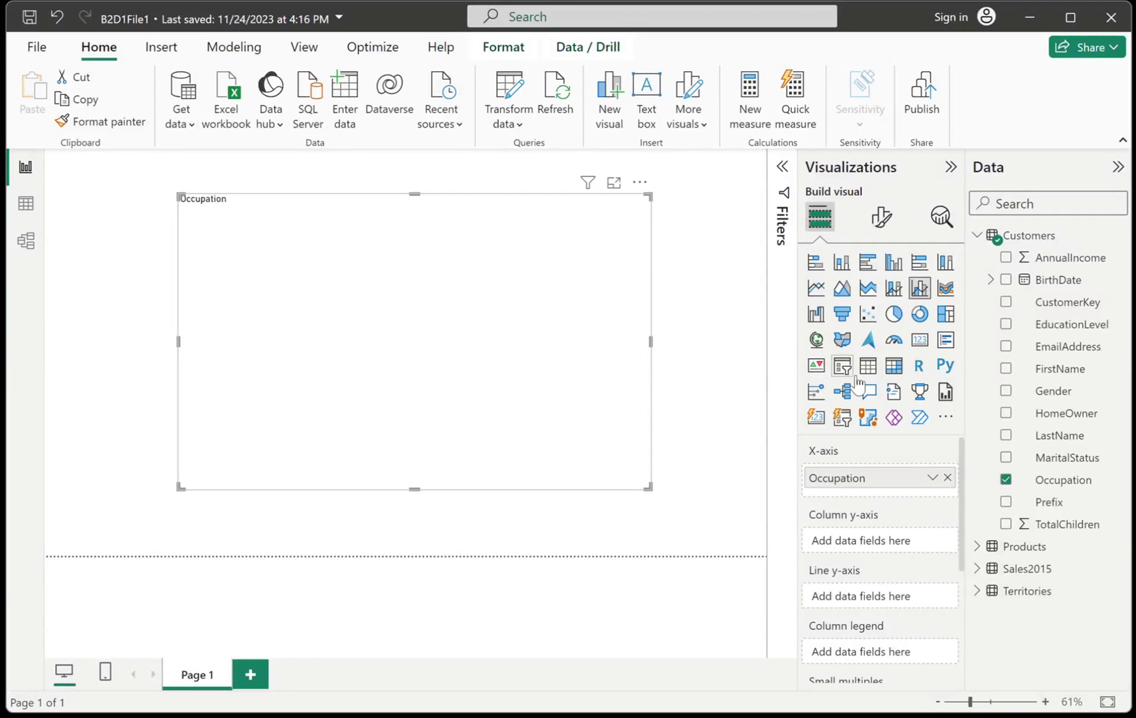
mouse_move(962, 477)
mouse_down()
mouse_move(967, 553)
mouse_move(977, 457)
mouse_up()
Step: Plot Sales2015's OrderQuantity as the chart's column y-axis values
click(978, 236)
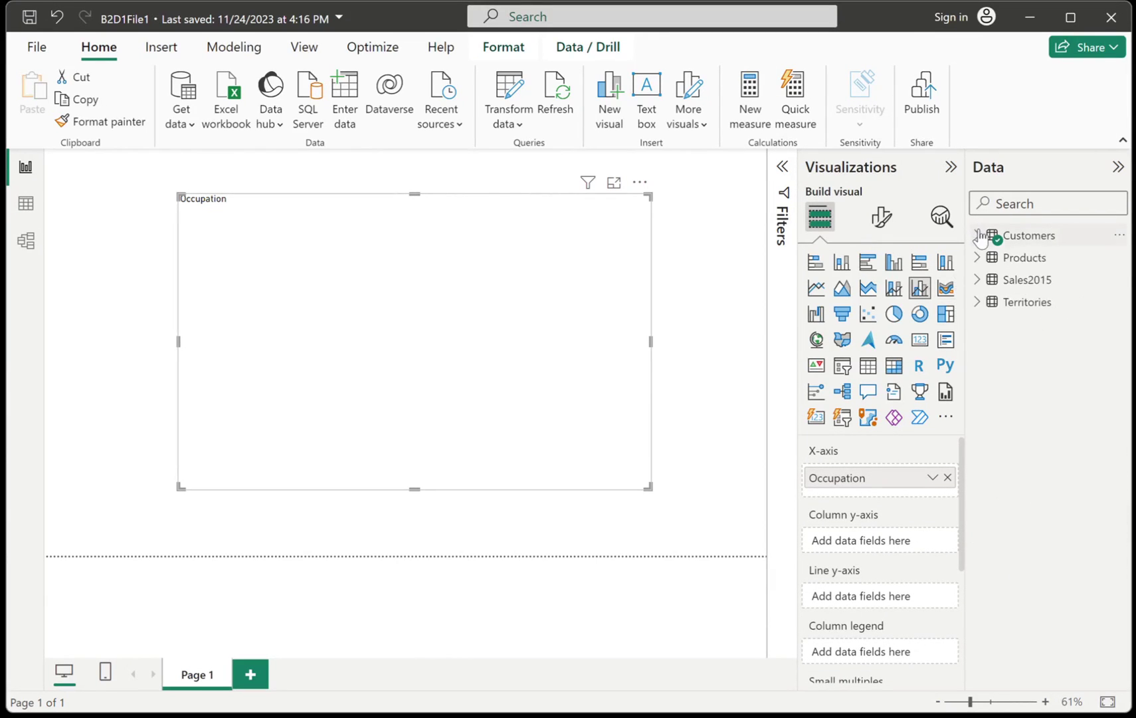
click(979, 280)
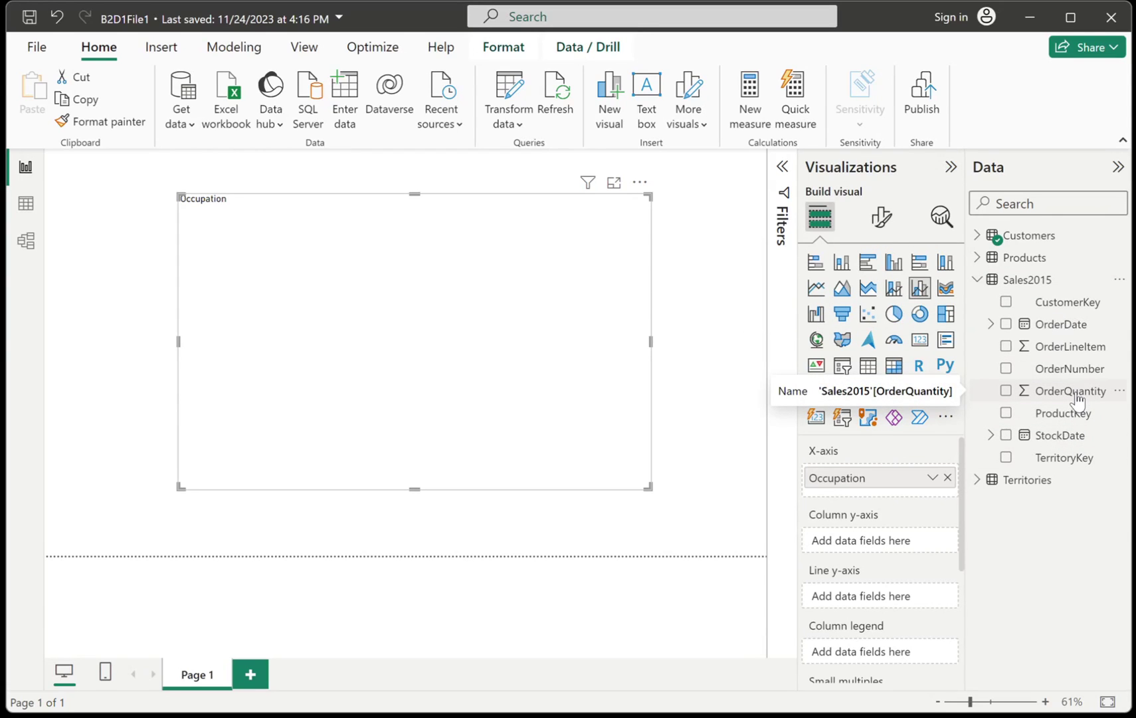
drag(1076, 394, 894, 541)
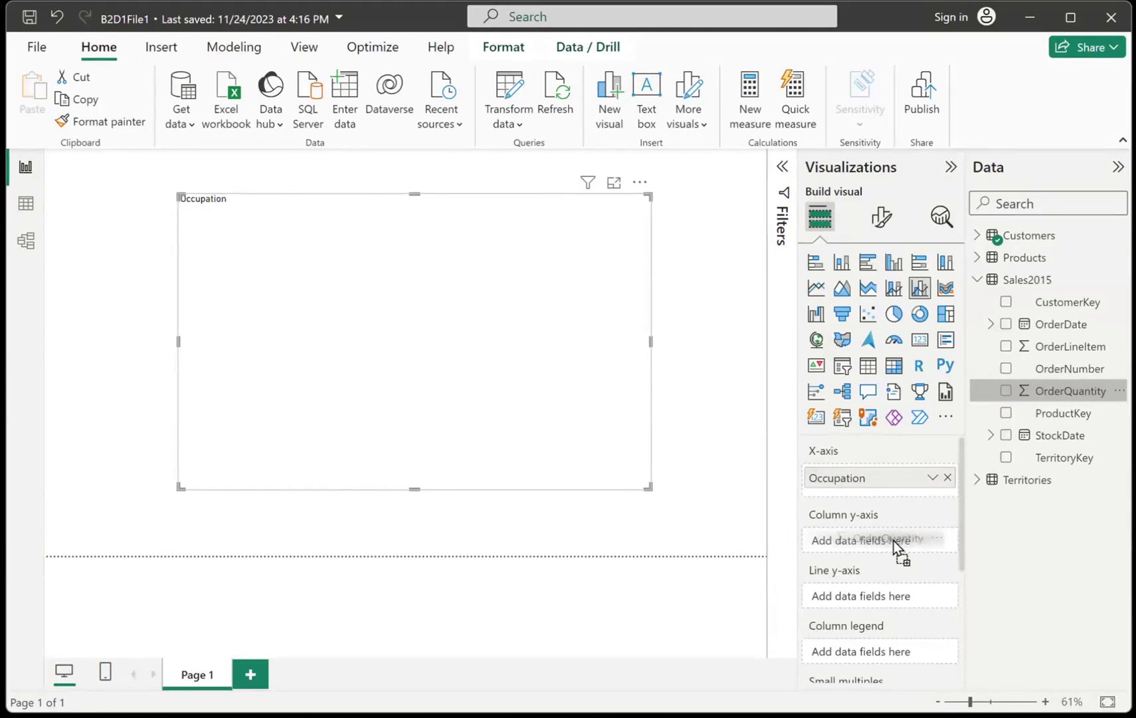
drag(894, 541, 891, 544)
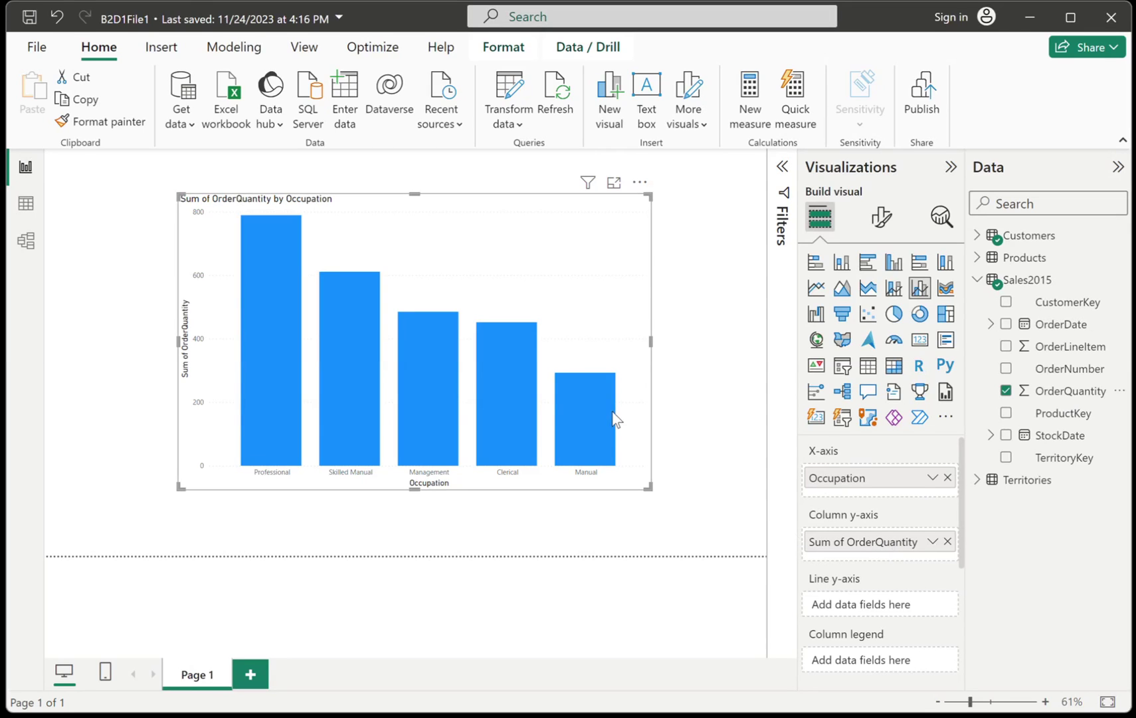
mouse_move(349, 343)
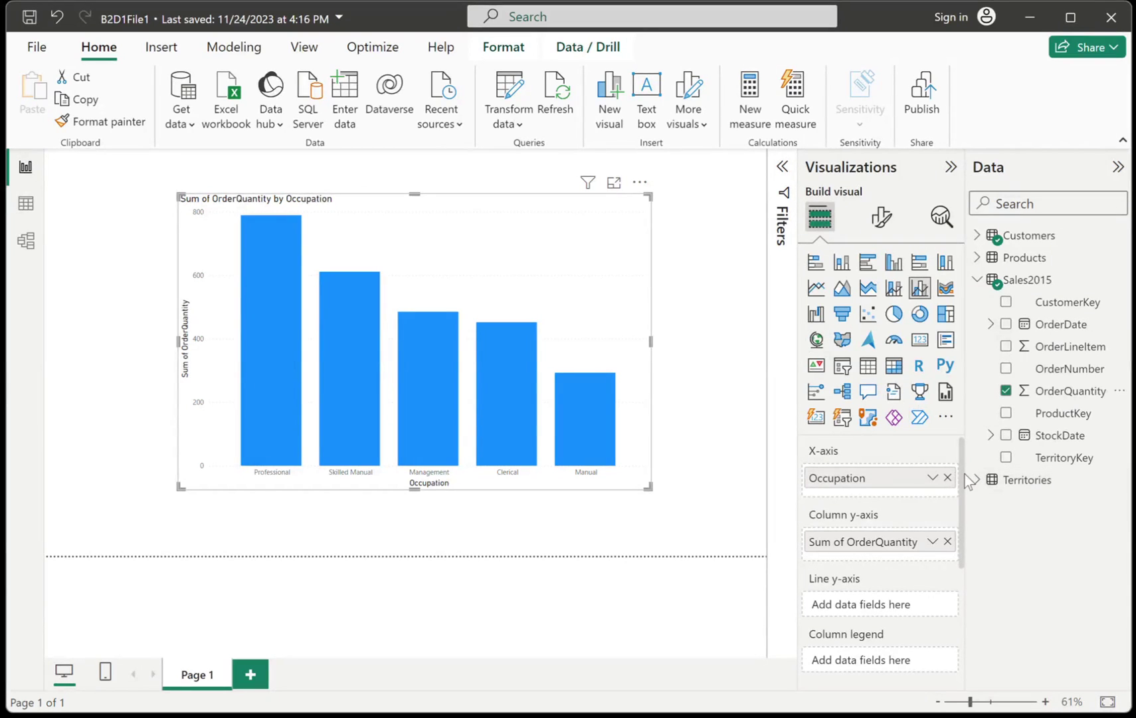
scroll(963, 495, down, 1)
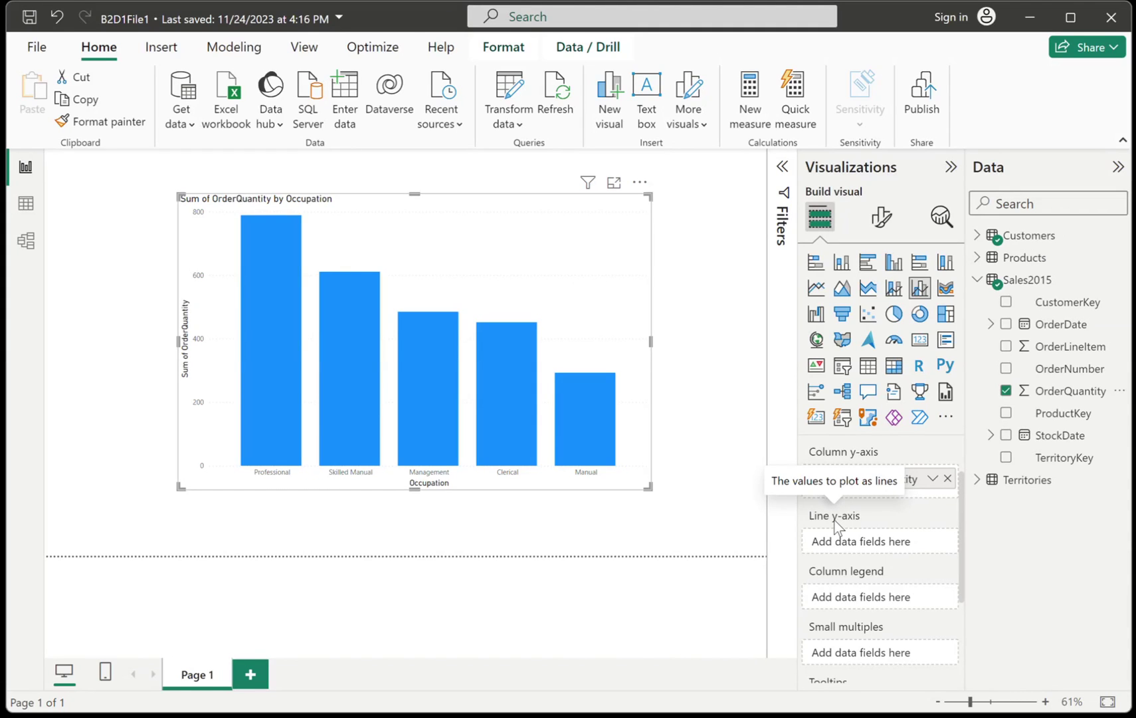
mouse_move(570, 386)
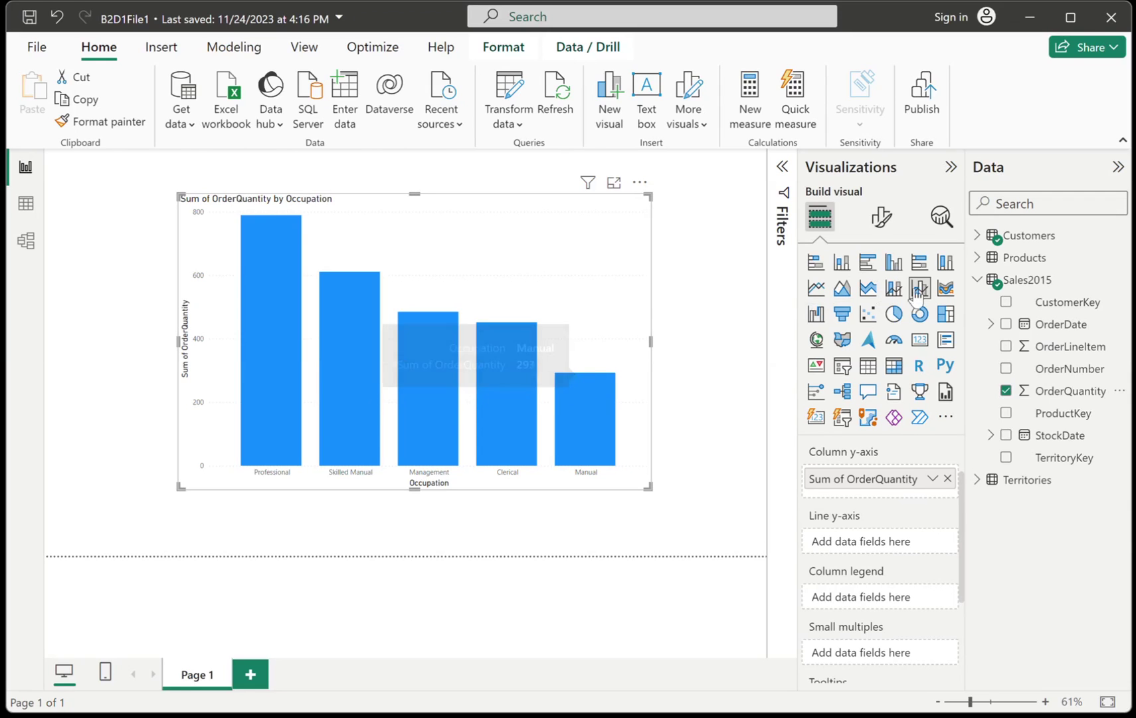
mouse_move(1075, 284)
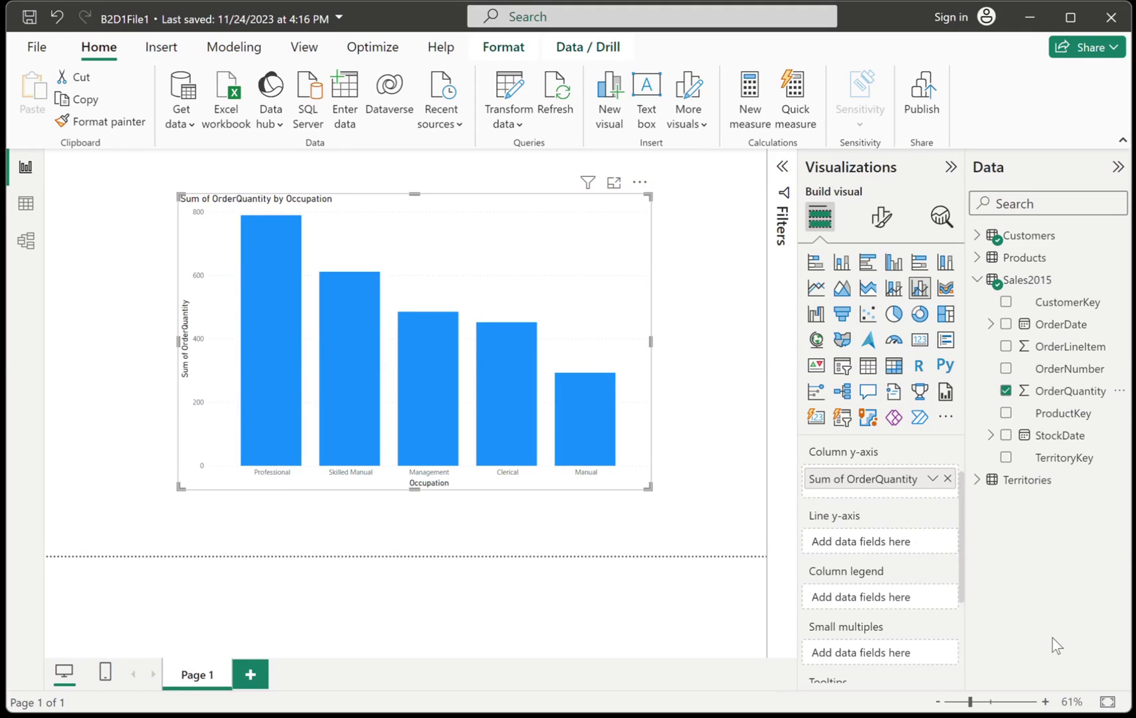
Step: Select Sales2015 in the Data pane to show its Table tools
click(1028, 281)
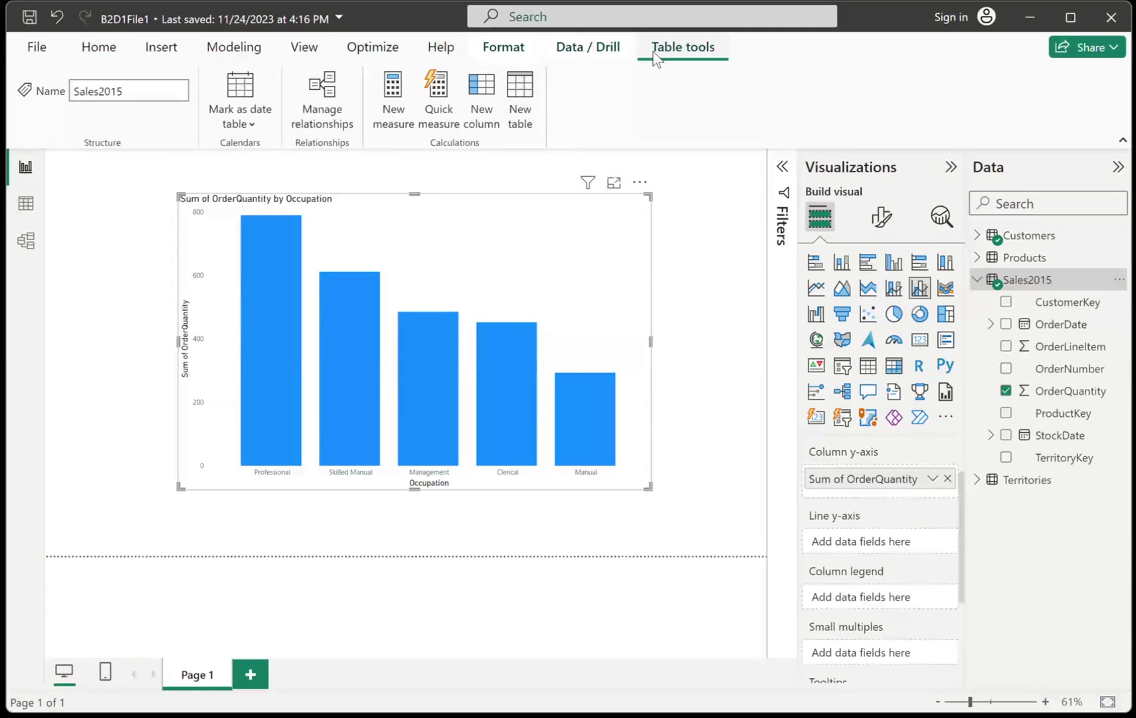
click(588, 48)
click(694, 51)
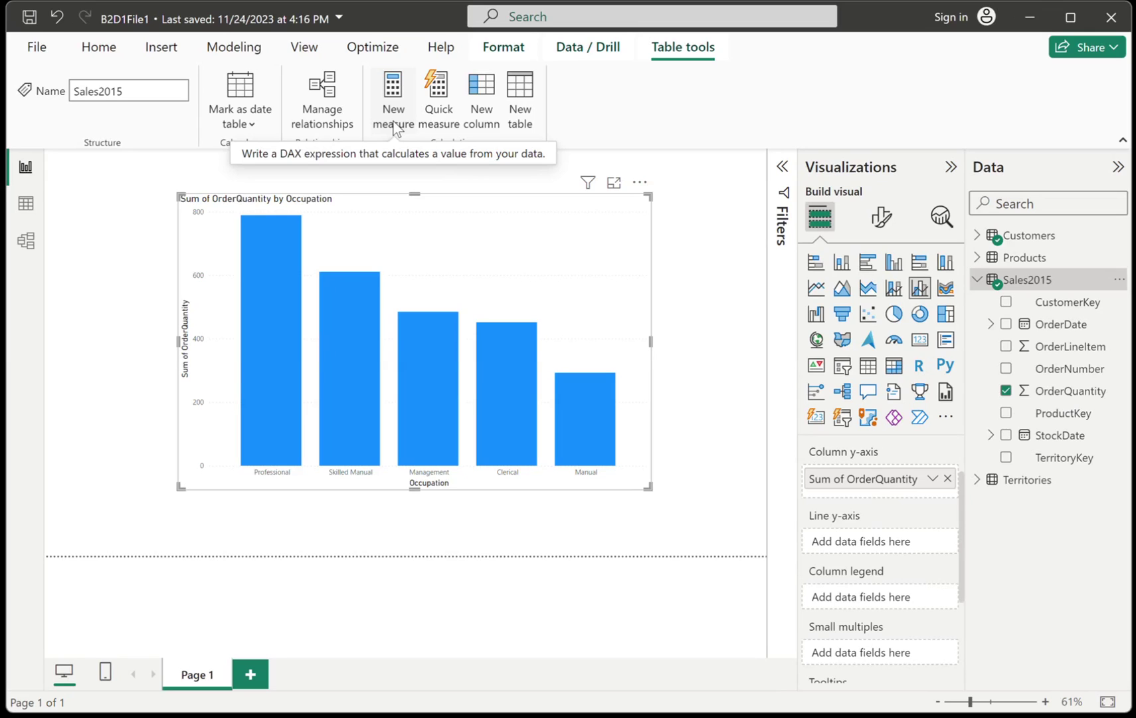
Step: Create a new Sales2015 measure with the formula Quota = 500
click(396, 129)
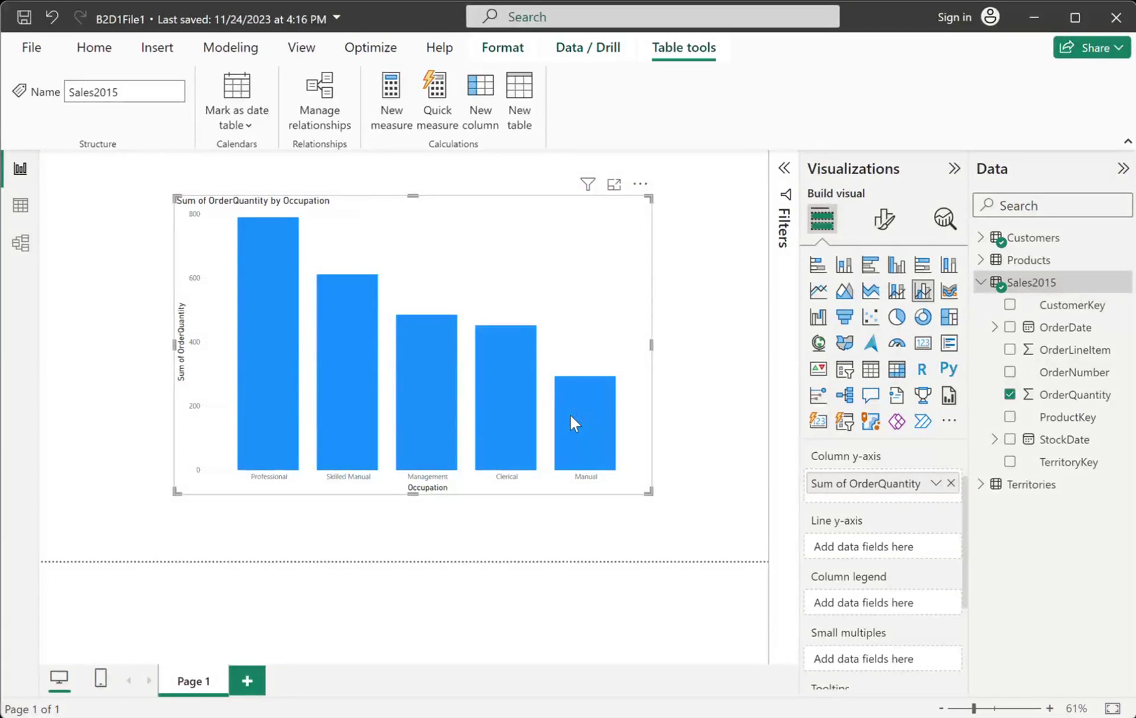
click(389, 132)
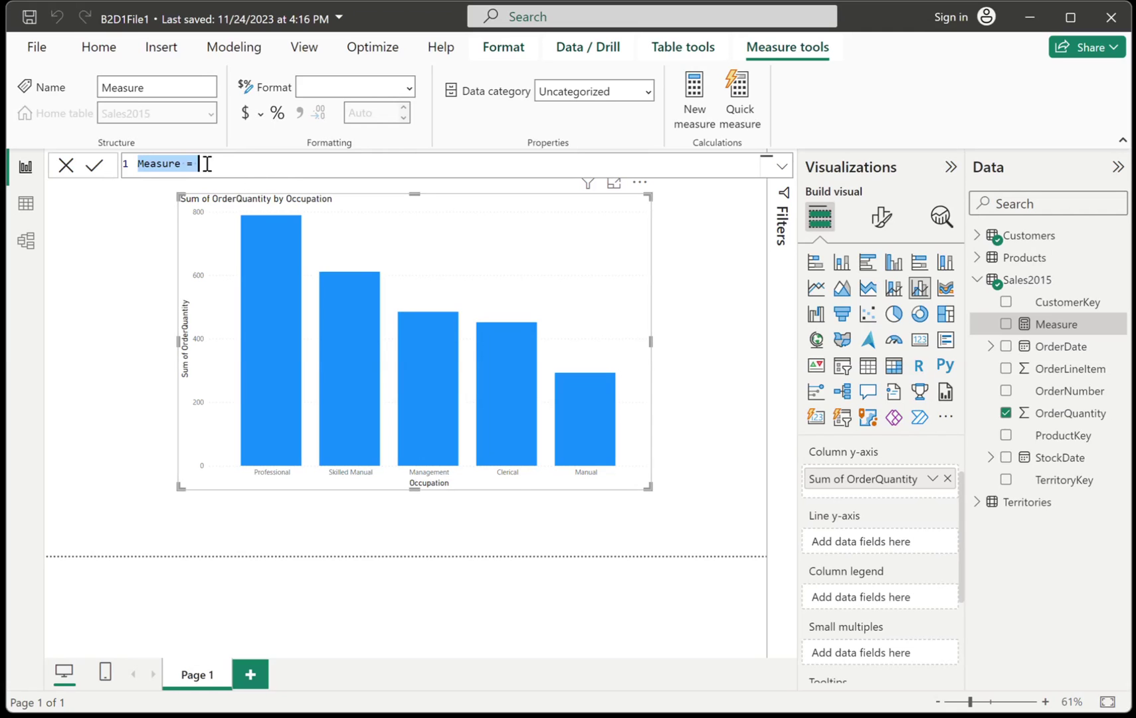
double_click(159, 163)
text(Quota)
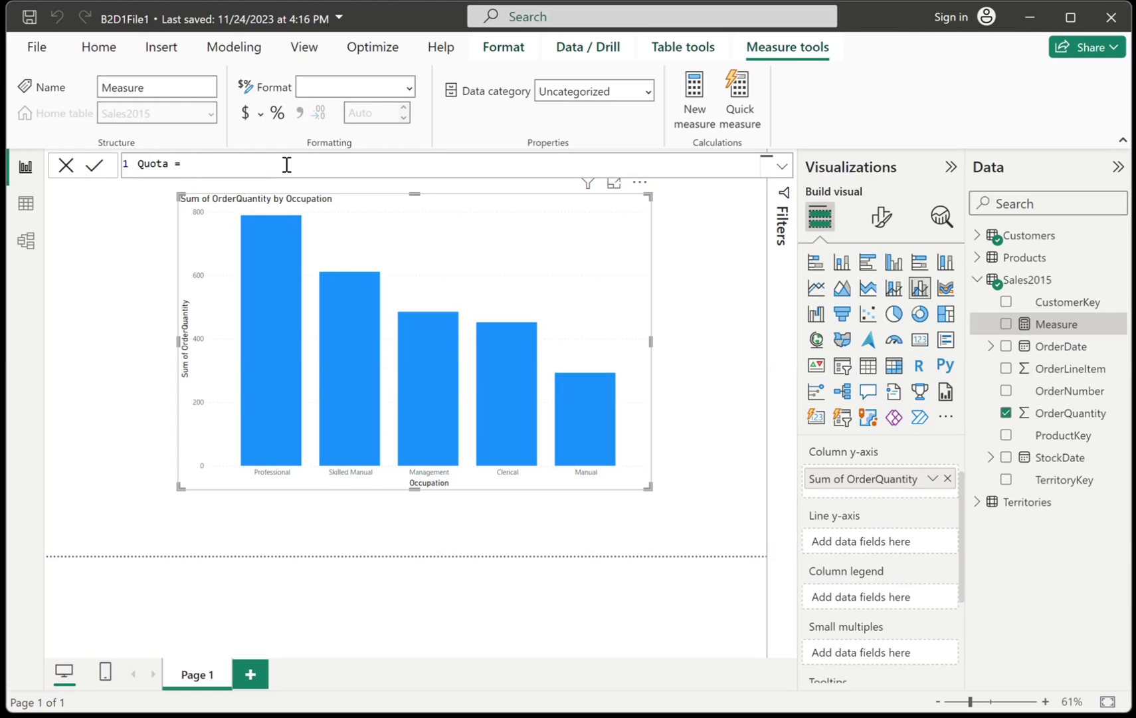
key(End)
text(500)
key(Return)
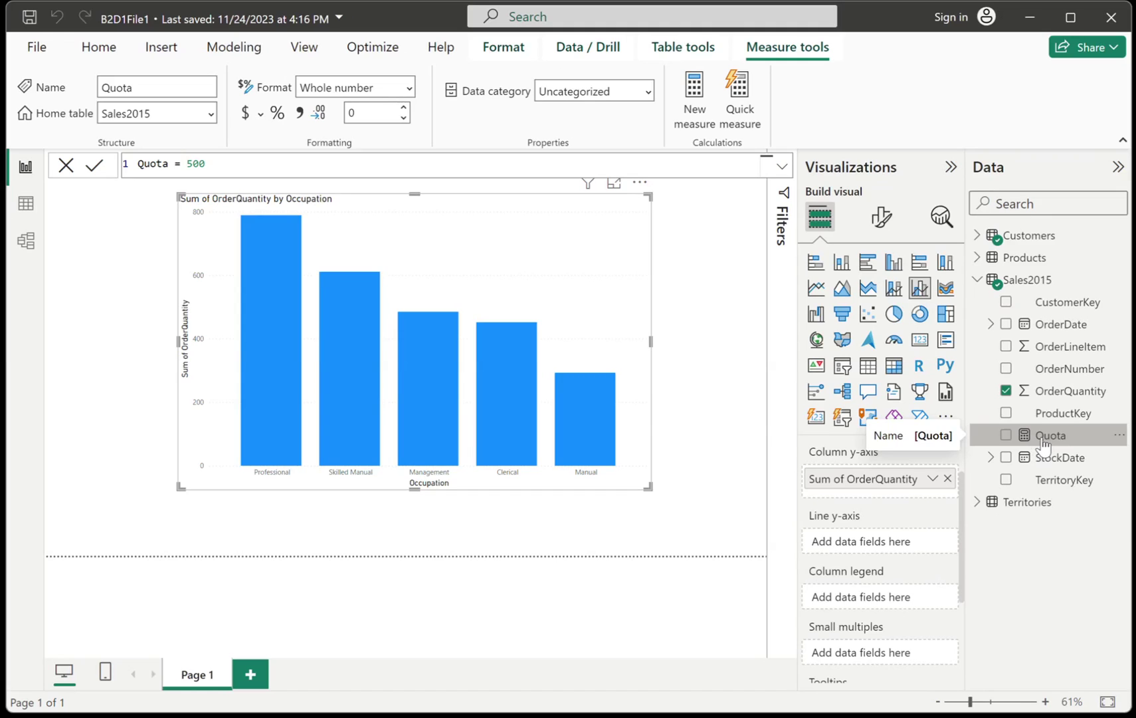
Step: Add Quota to the Line y-axis as a flat 500 line and enlarge the chart
drag(1043, 444, 900, 538)
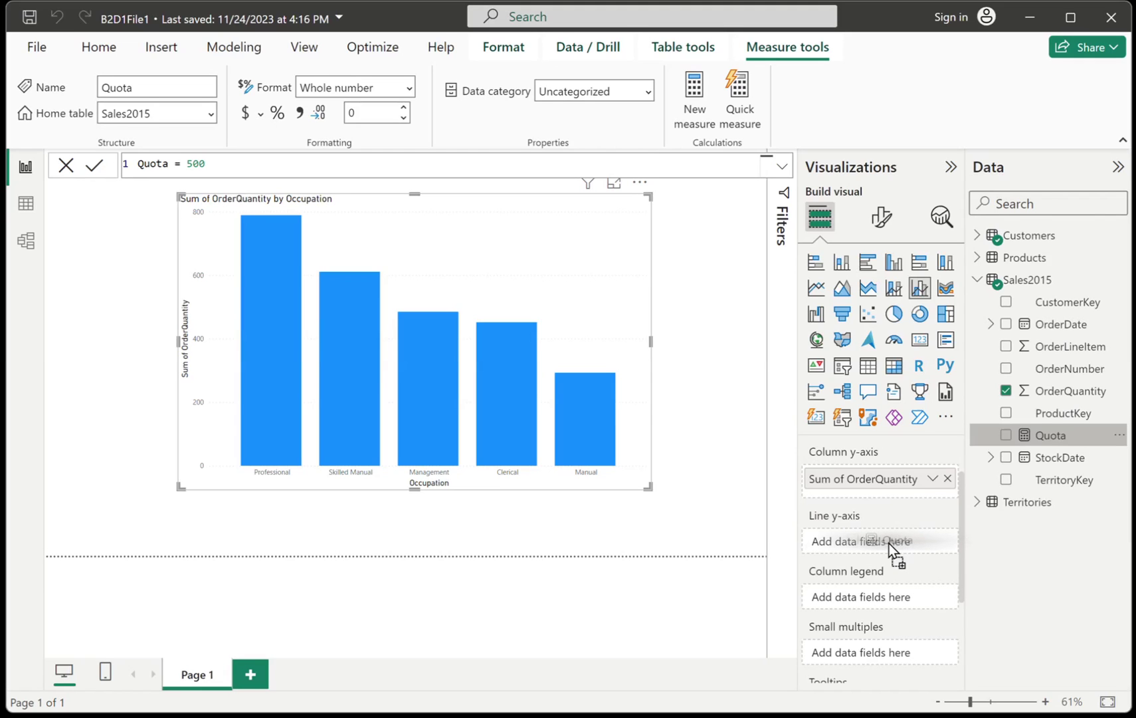
drag(889, 543, 854, 535)
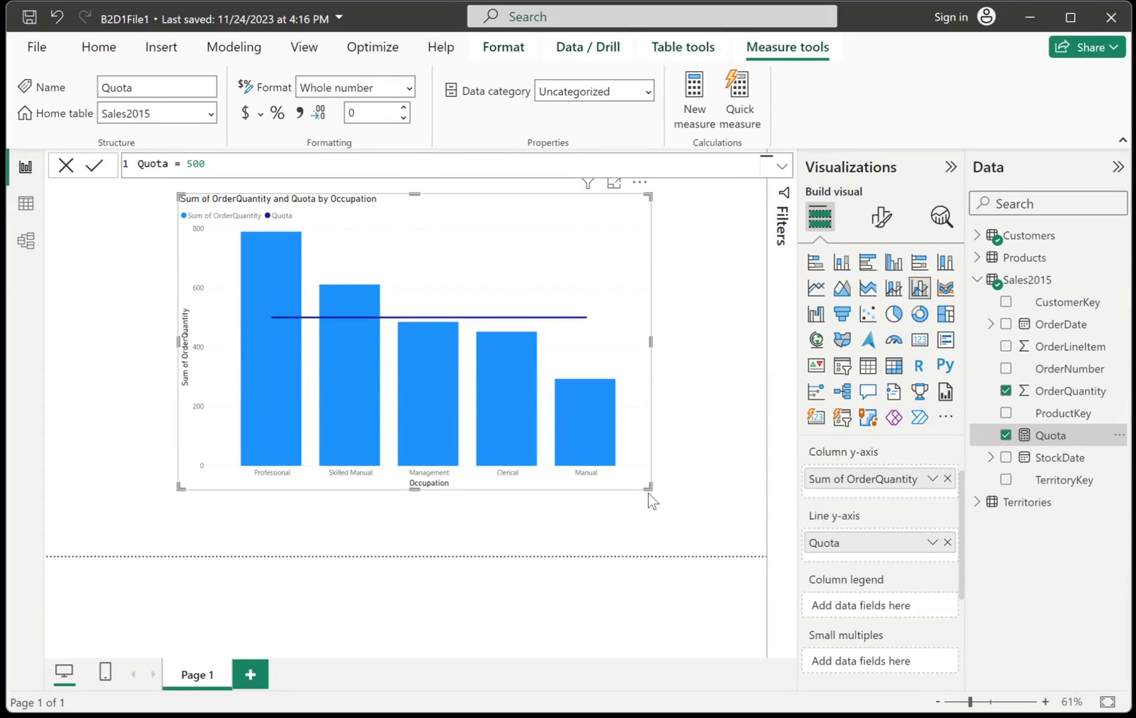
drag(649, 494, 705, 525)
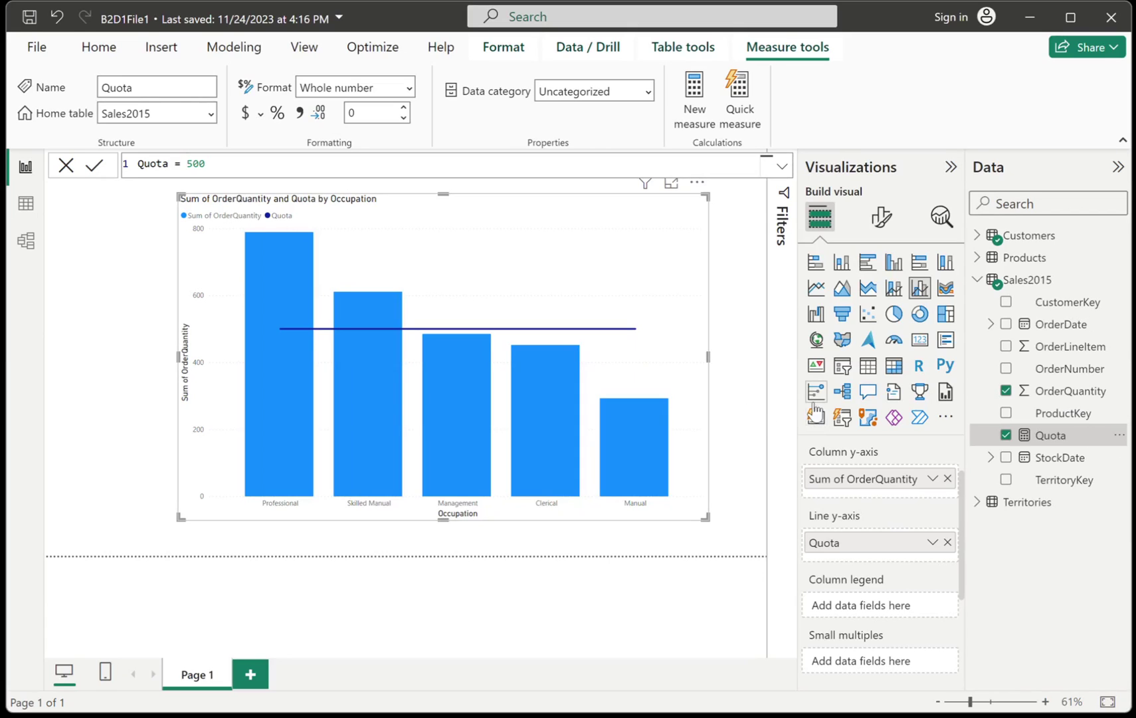
Step: Create a new Sales2015 measure with the formula MaxTarget = 1000
click(1041, 290)
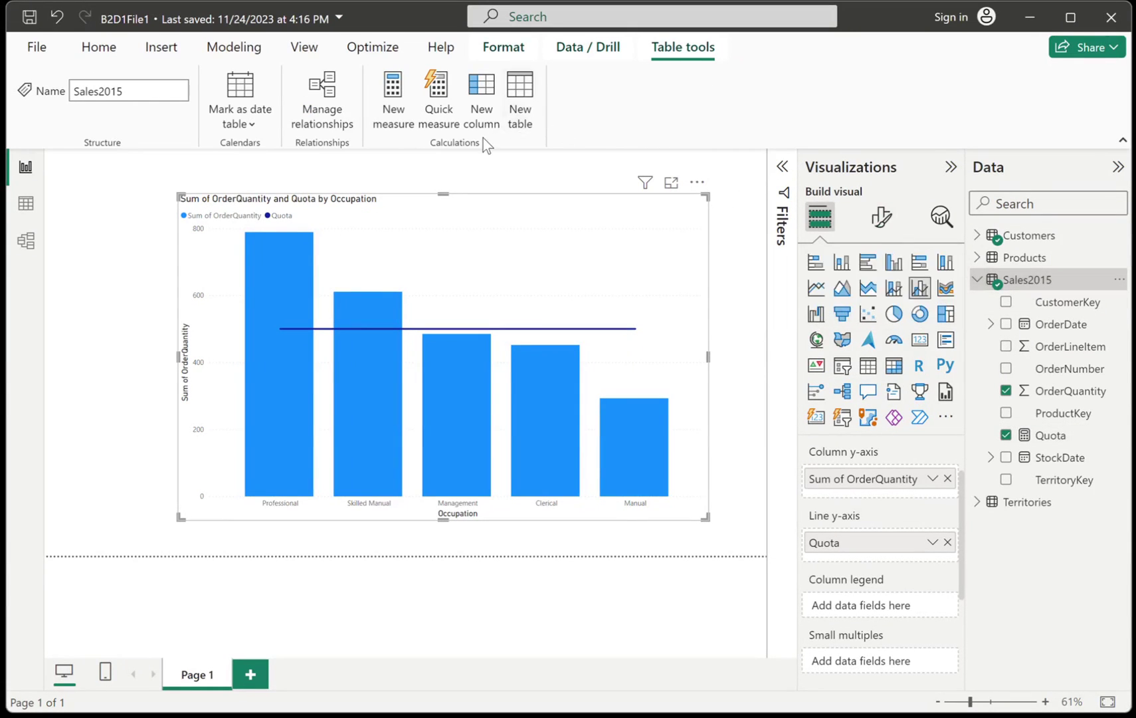
click(393, 113)
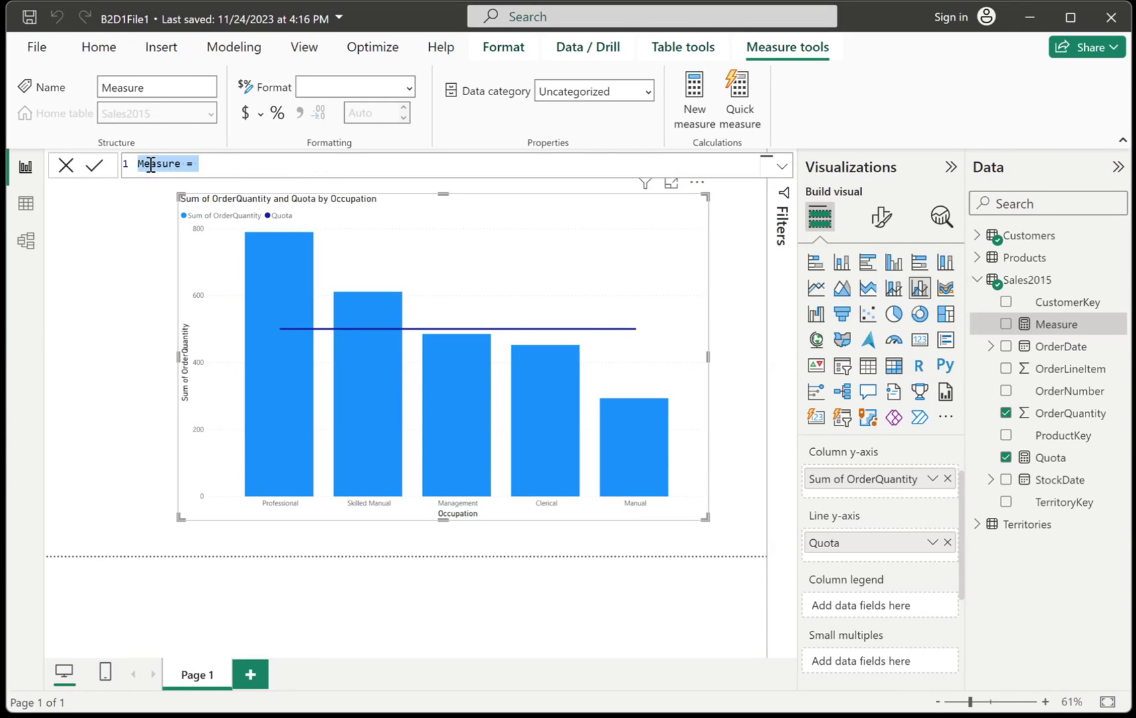
double_click(151, 164)
key(ctrl+a)
text(a)
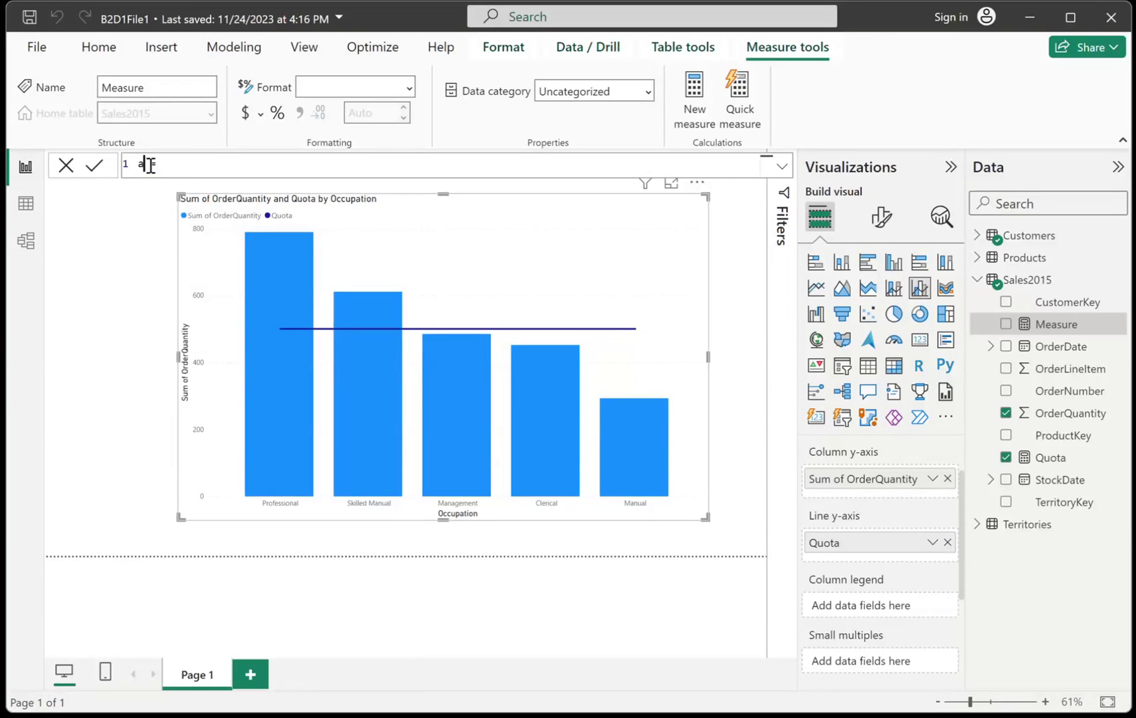
key(BackSpace)
text(Max =)
text(Target =)
click(244, 165)
text(1000)
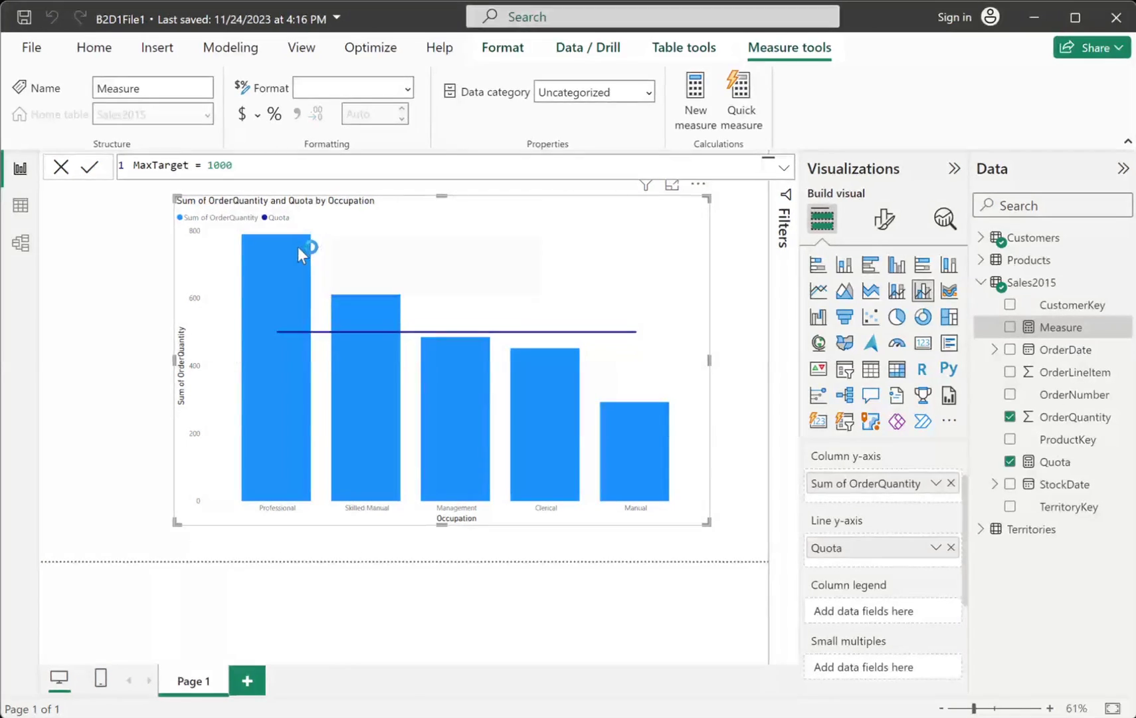
key(Return)
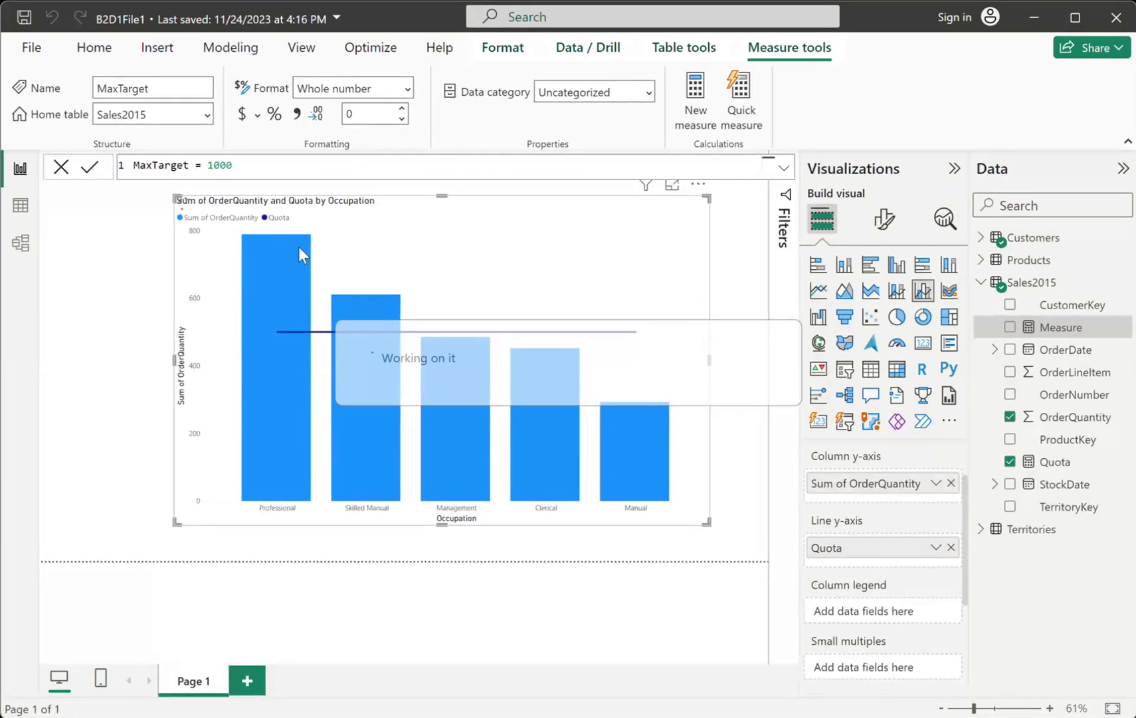
mouse_move(299, 246)
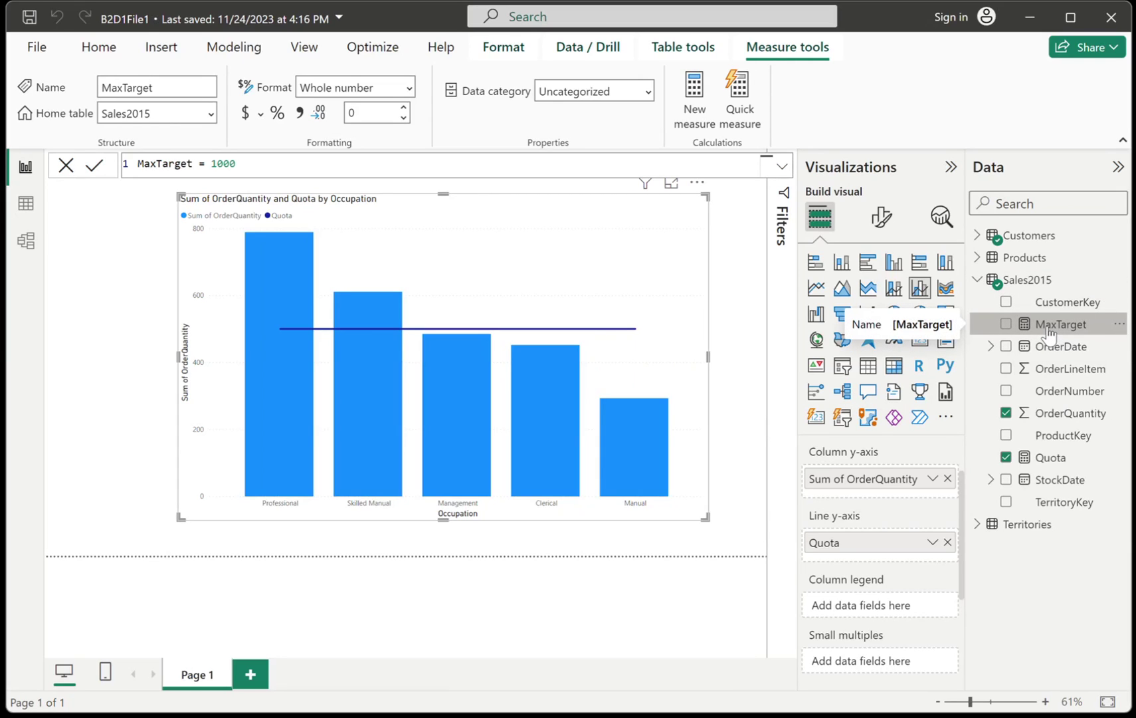
Step: Add MaxTarget to the Line y-axis below Quota as a flat 1000 line
drag(1049, 330, 887, 549)
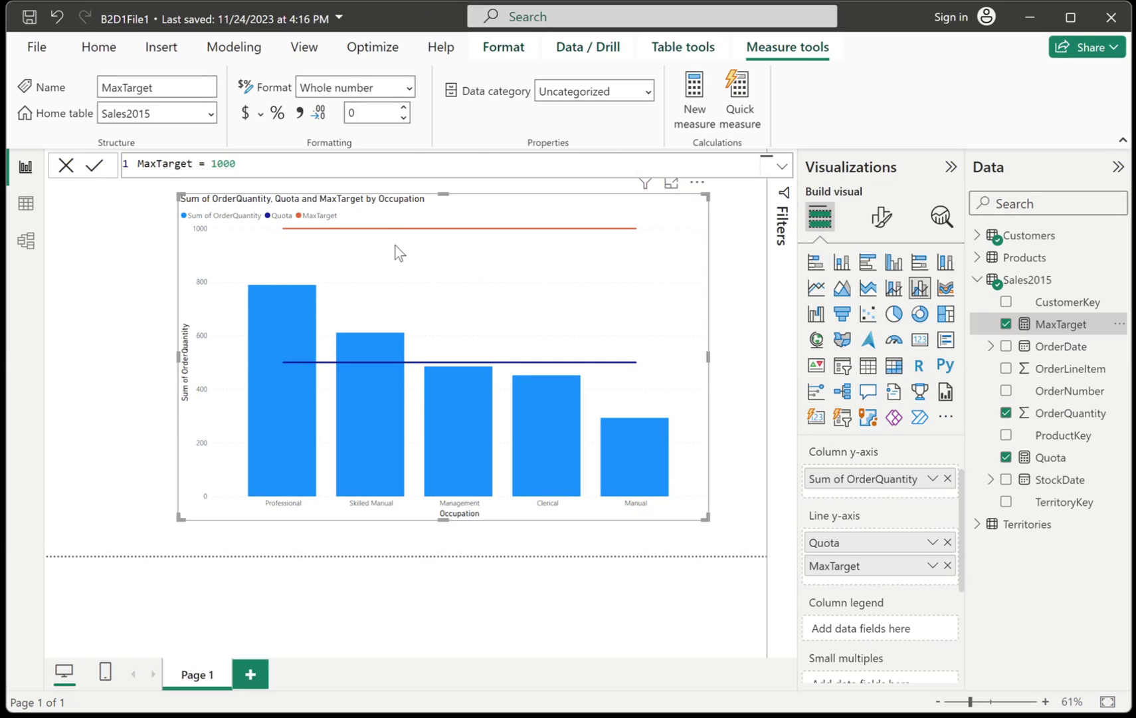
click(618, 230)
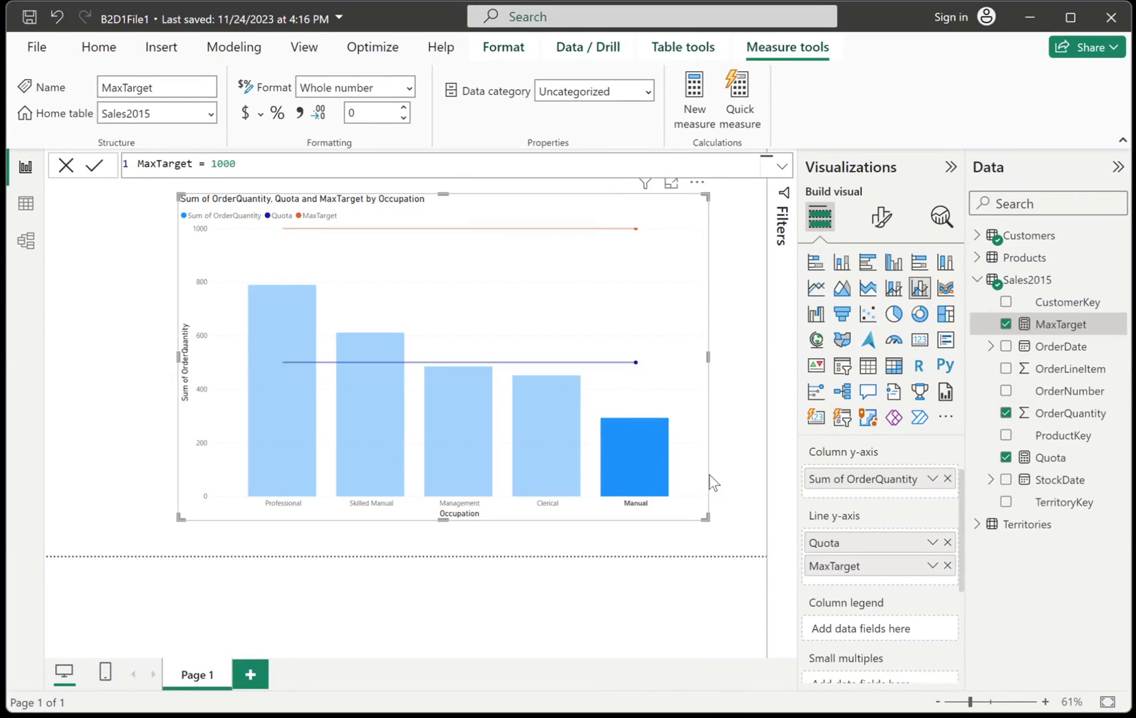
click(671, 320)
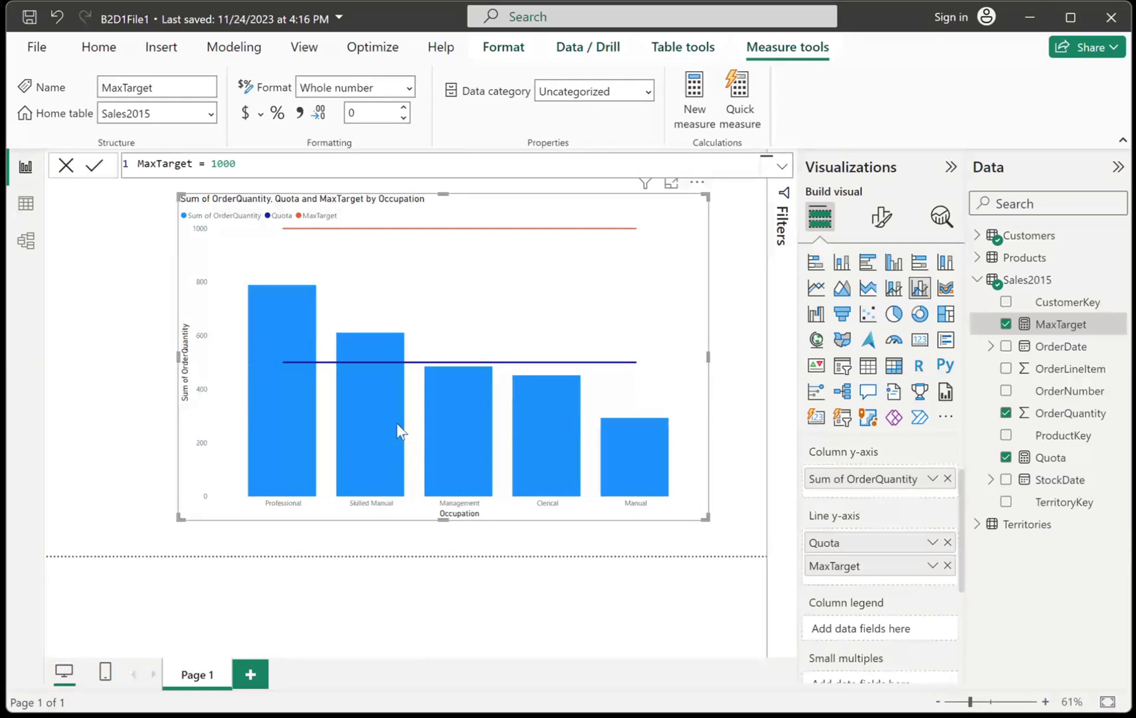
key(Escape)
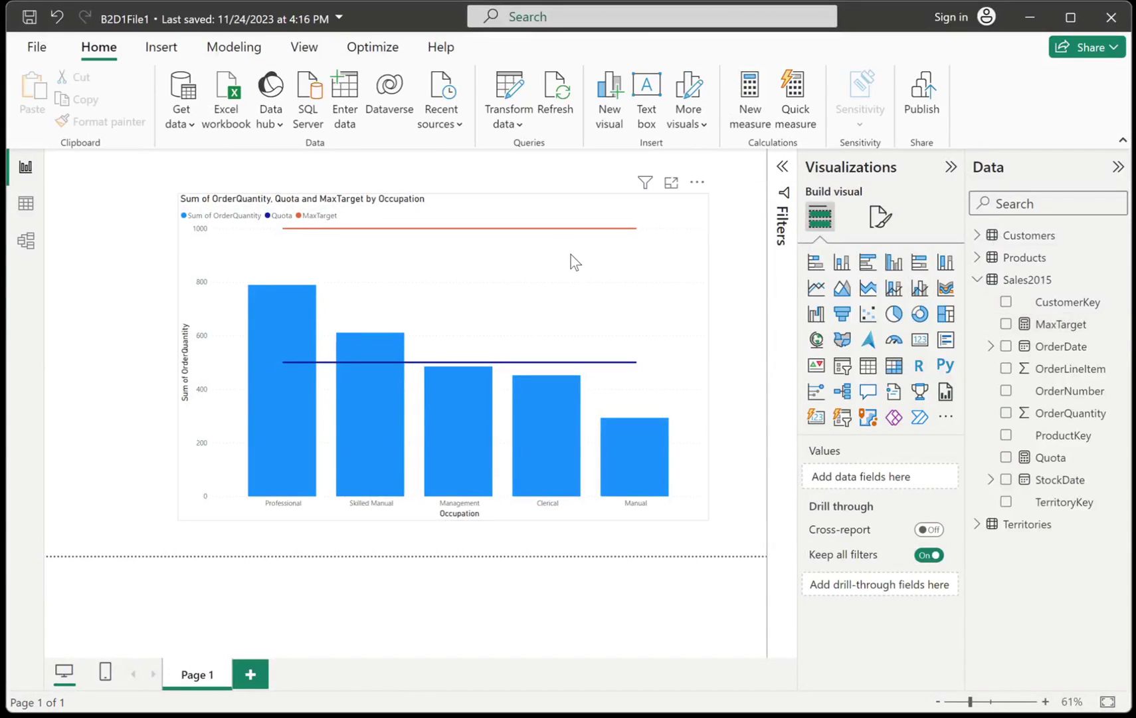
click(690, 205)
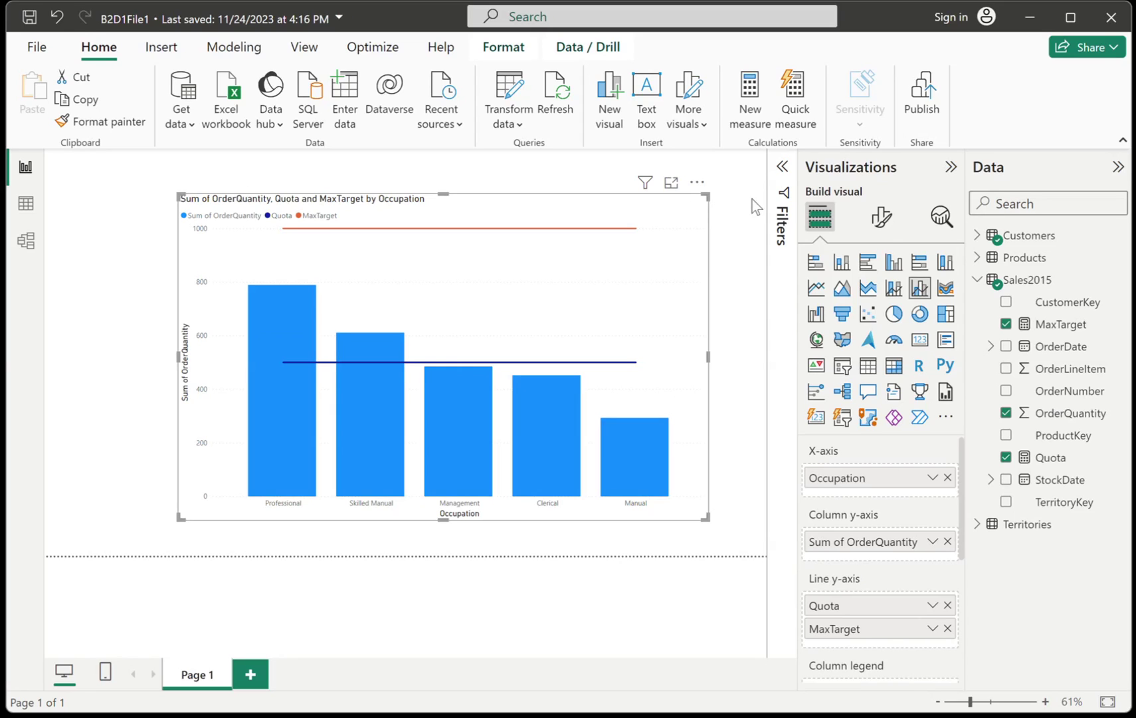
Step: In Format visual, expand Lines and open the Apply settings to Series dropdown
click(884, 232)
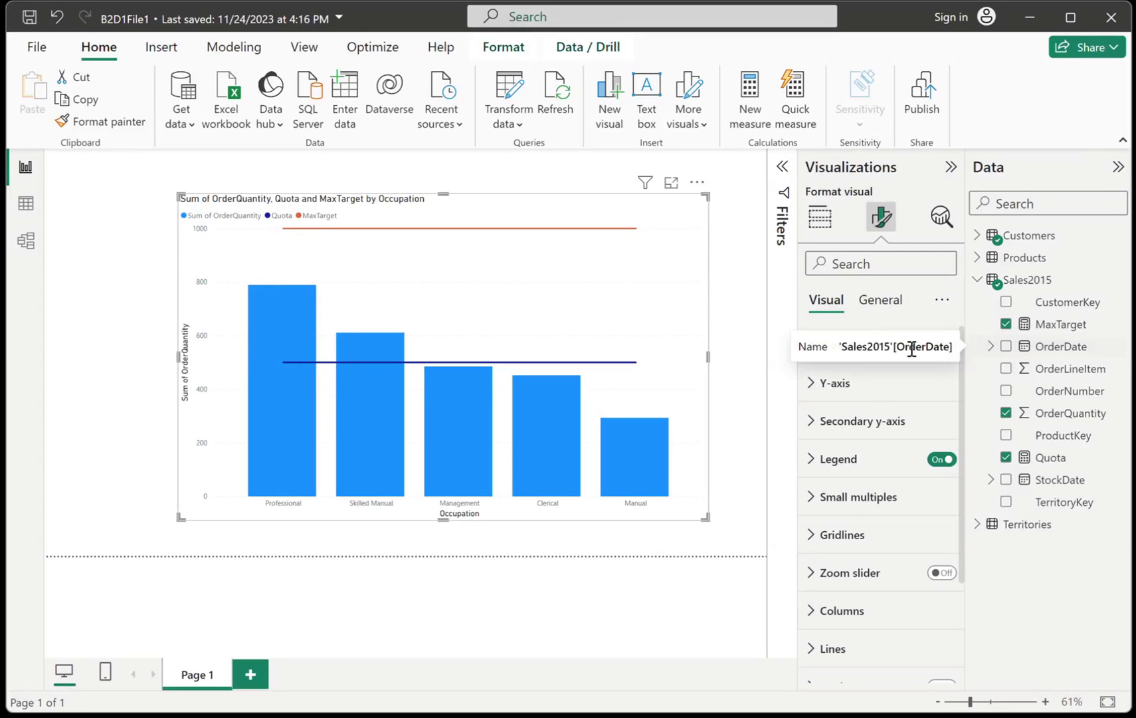
scroll(878, 499, down, 3)
scroll(878, 508, up, 1)
scroll(877, 507, up, 3)
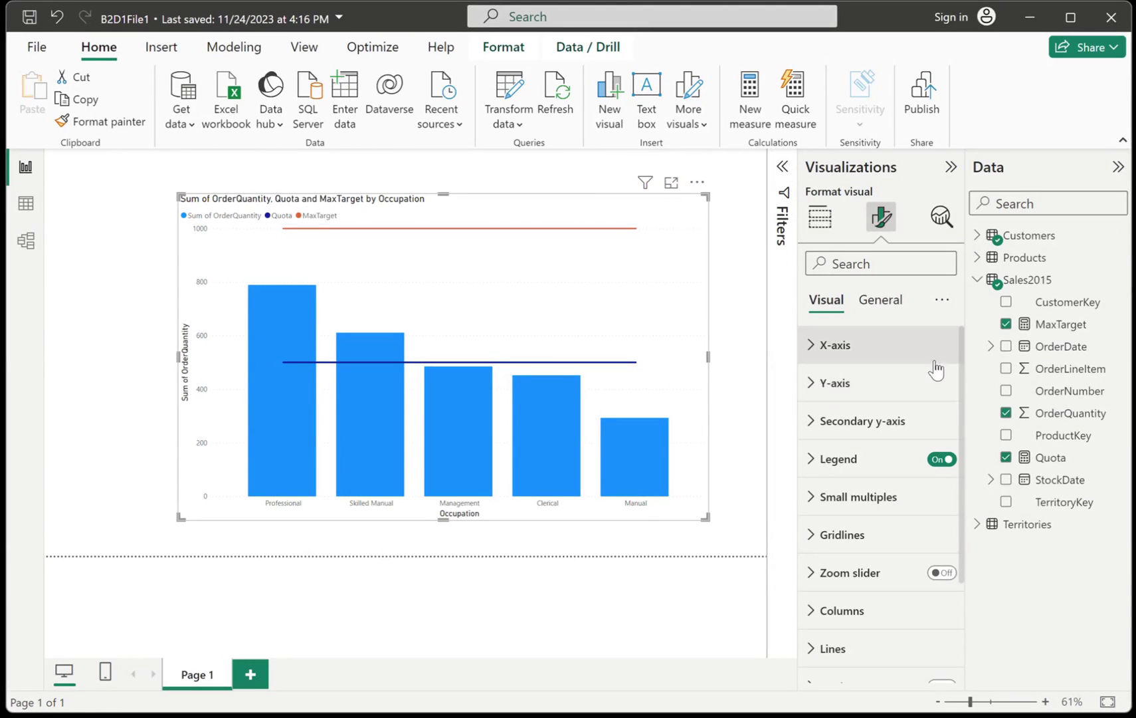
drag(959, 368, 960, 454)
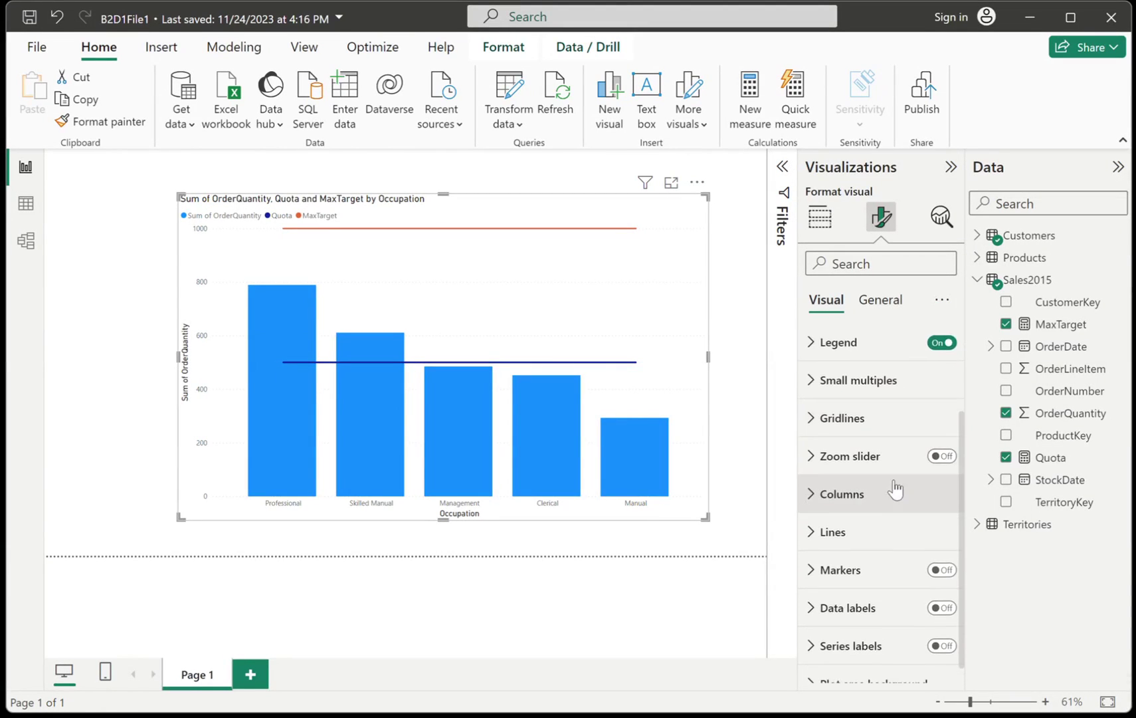
click(810, 534)
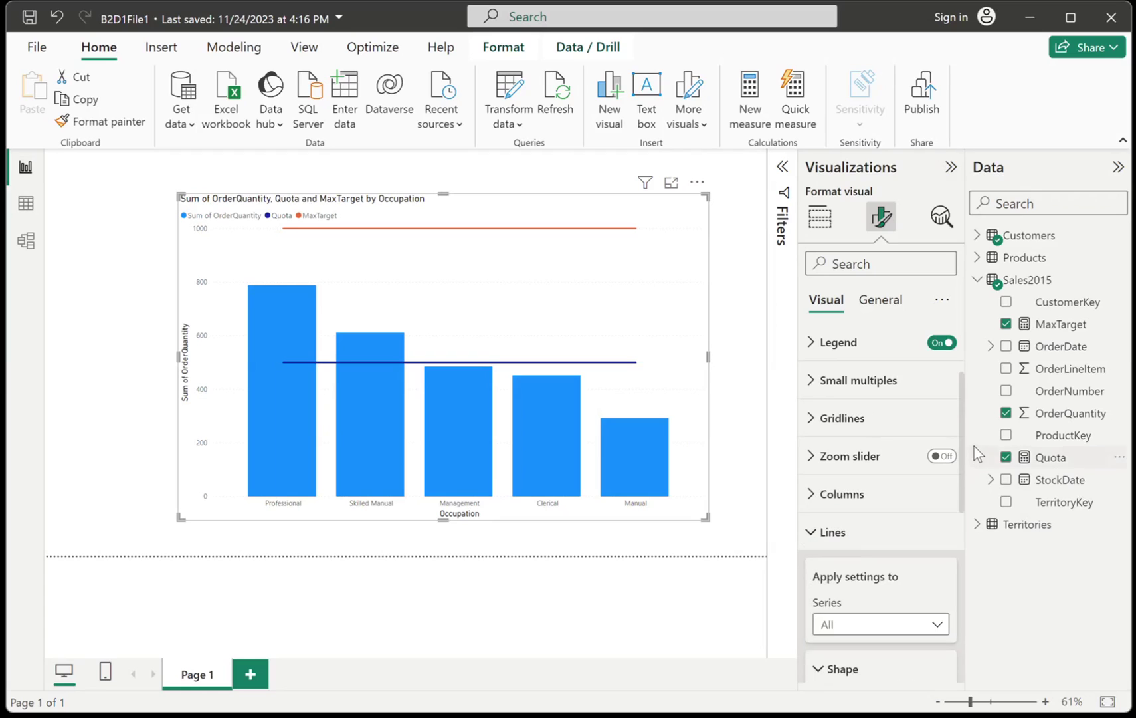
drag(963, 442, 966, 508)
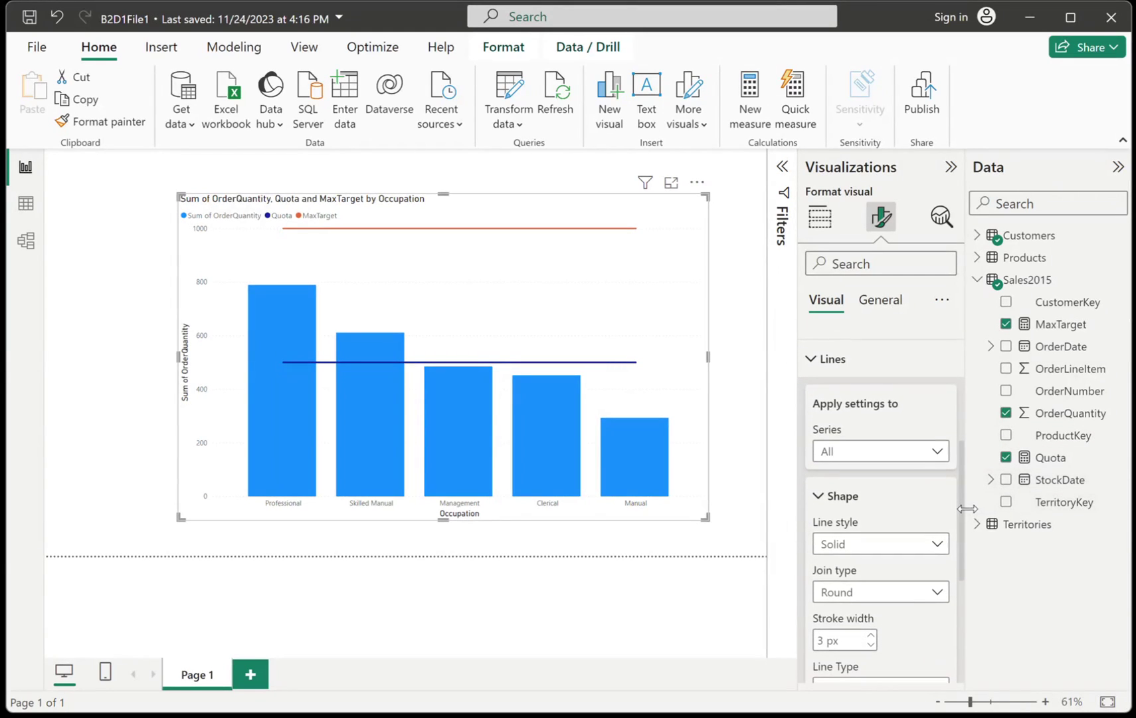
click(942, 452)
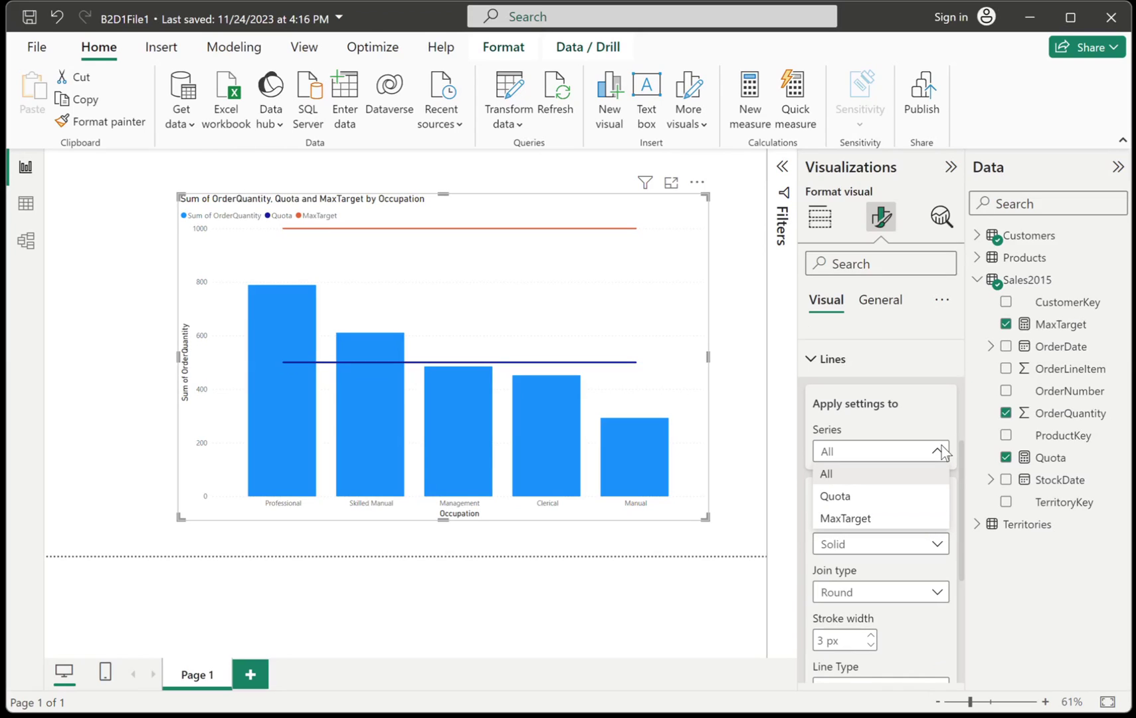
click(942, 453)
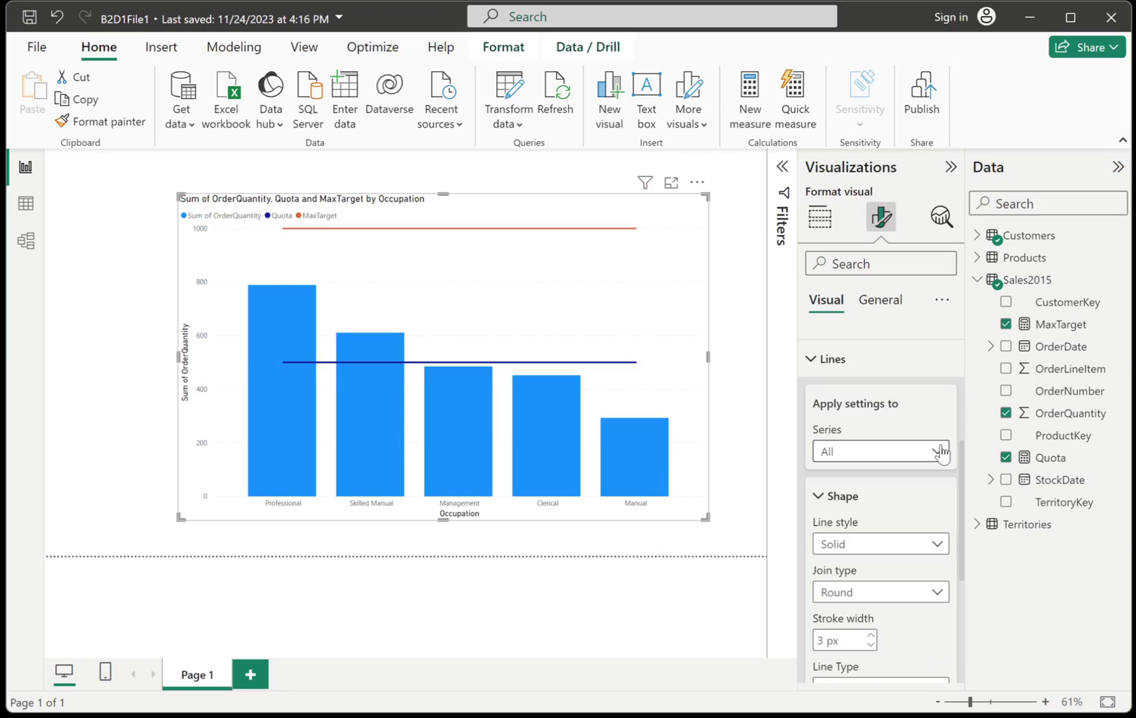
click(942, 452)
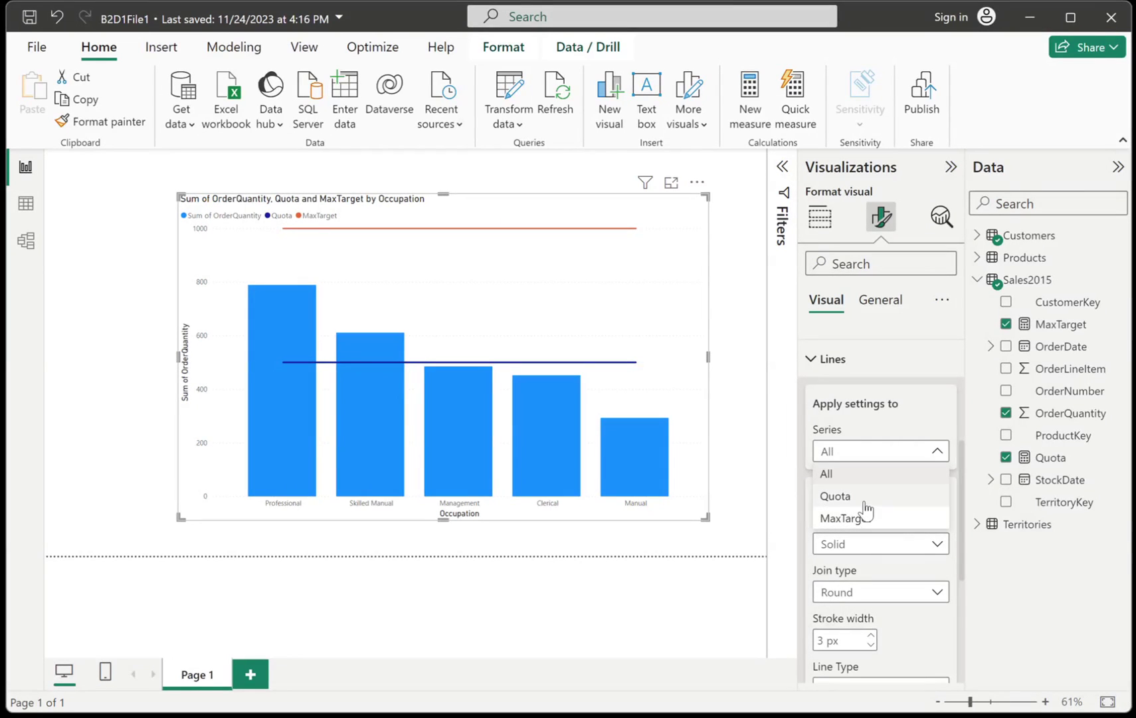
Step: Target the Quota series and, after trying Dotted, keep its line style Solid
click(864, 503)
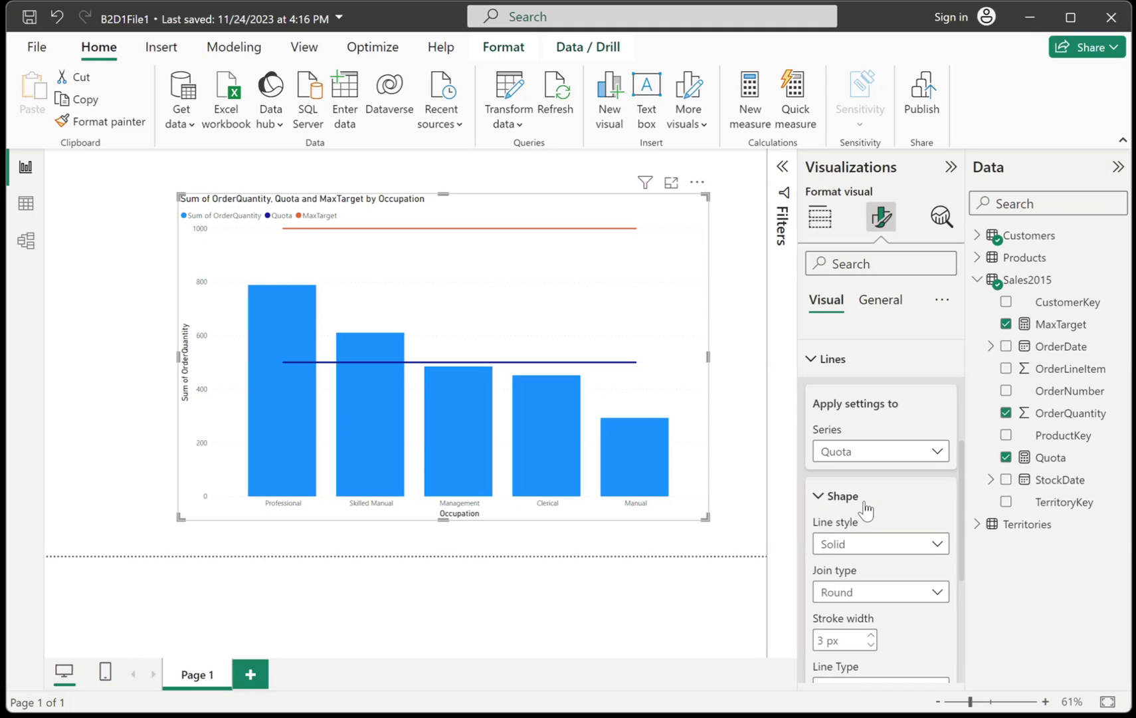
drag(960, 498, 951, 540)
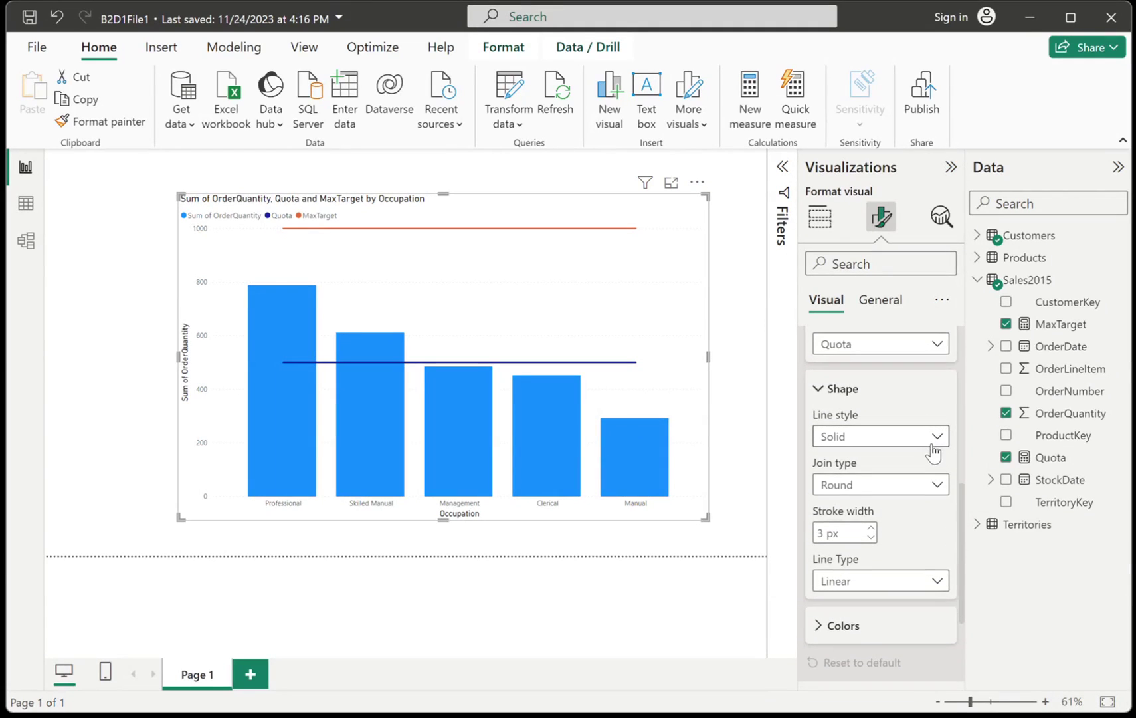
click(932, 444)
click(912, 461)
click(924, 442)
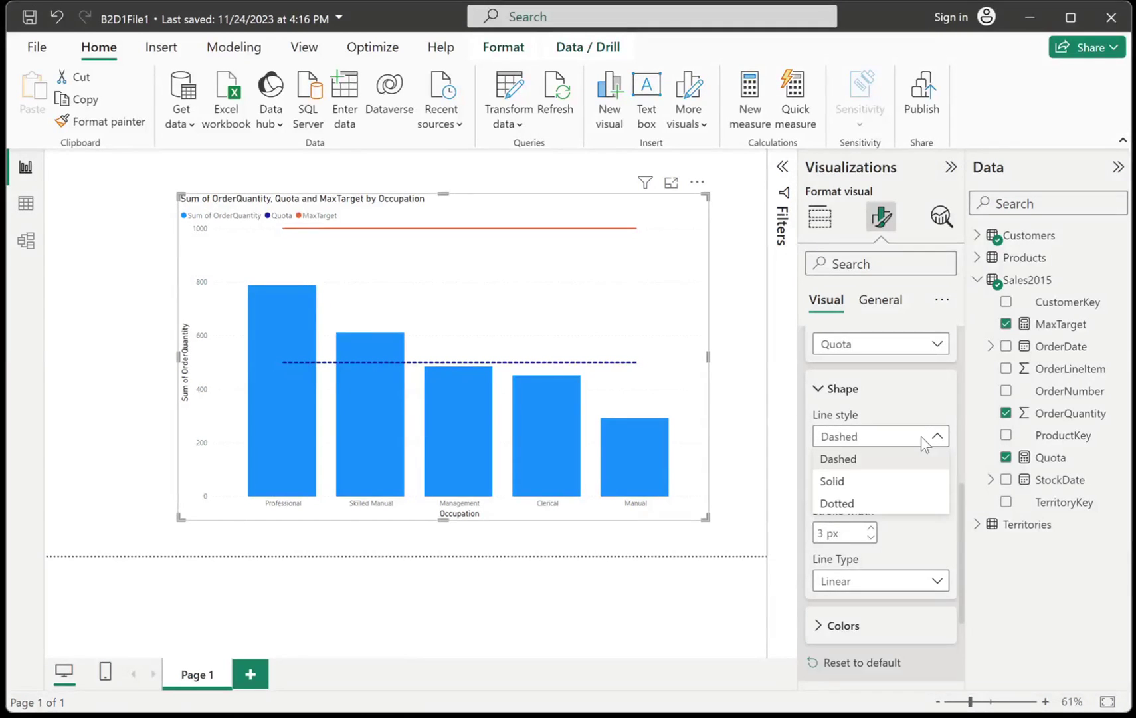
click(868, 505)
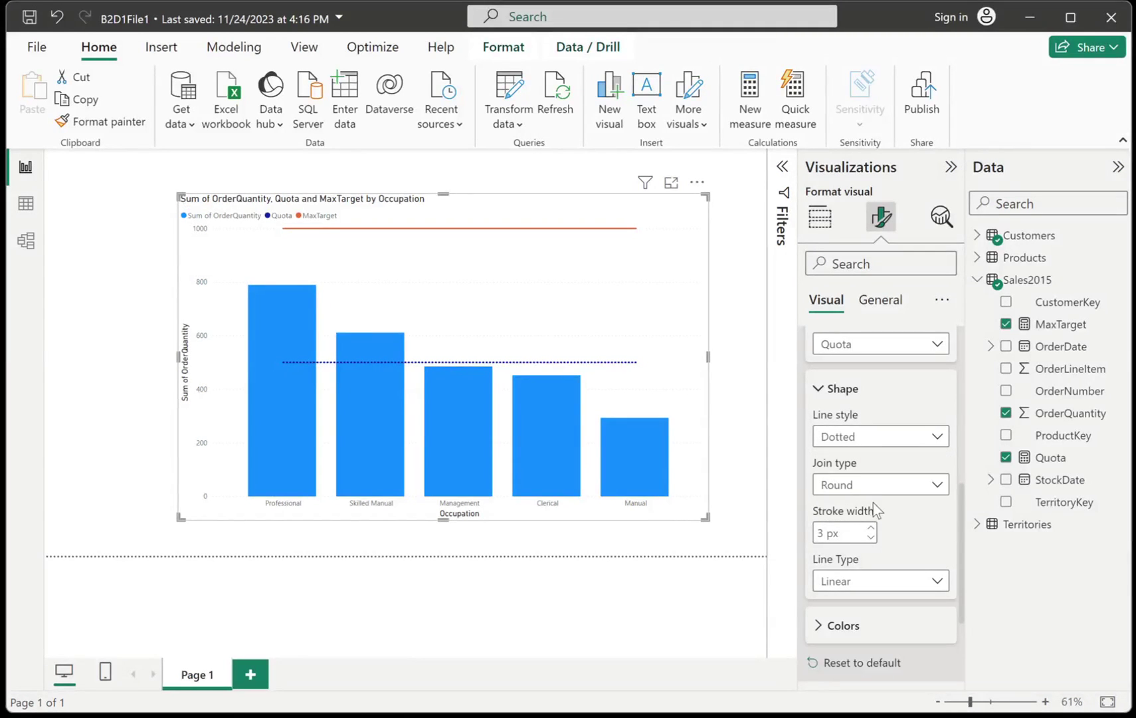
click(910, 442)
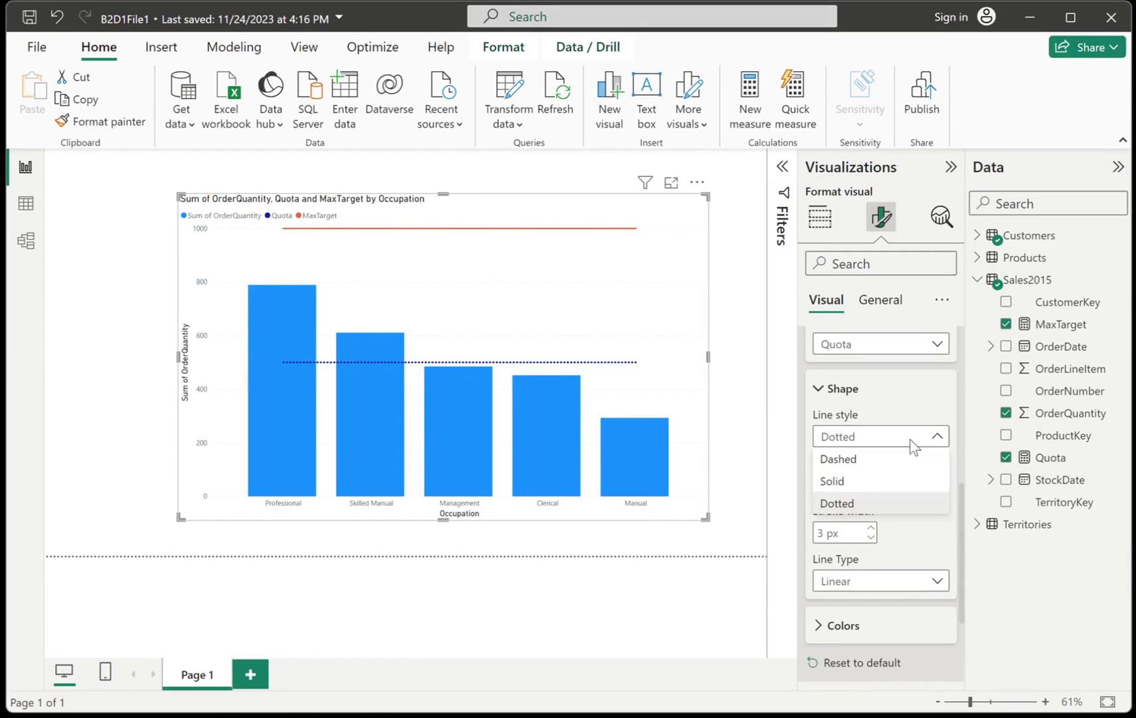
click(865, 482)
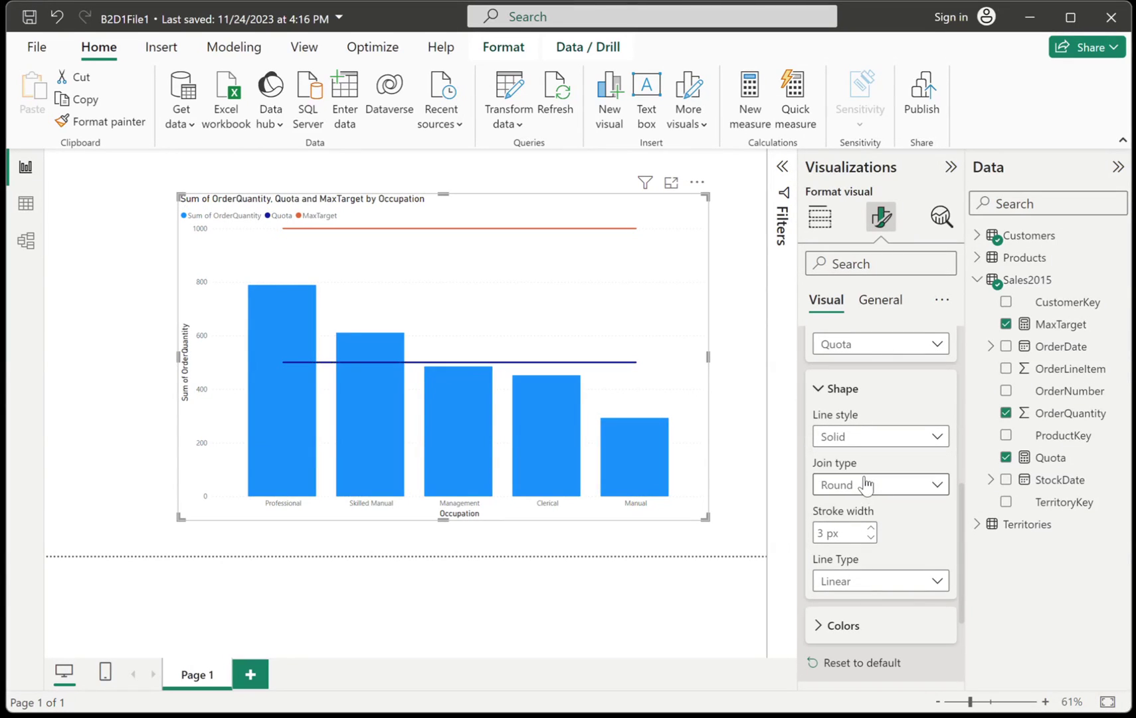
Step: Set Quota's stroke width to 4 px and, after trying Miter and Bevel, keep Round joins
scroll(917, 523, down, 2)
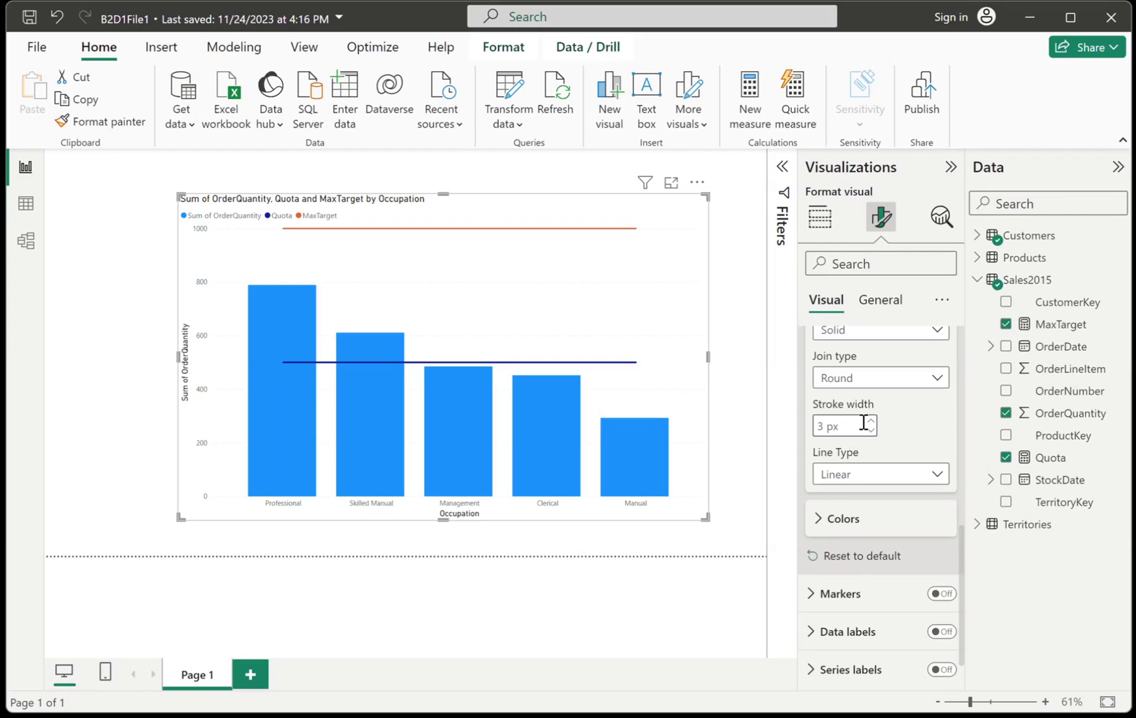
click(871, 421)
click(871, 421)
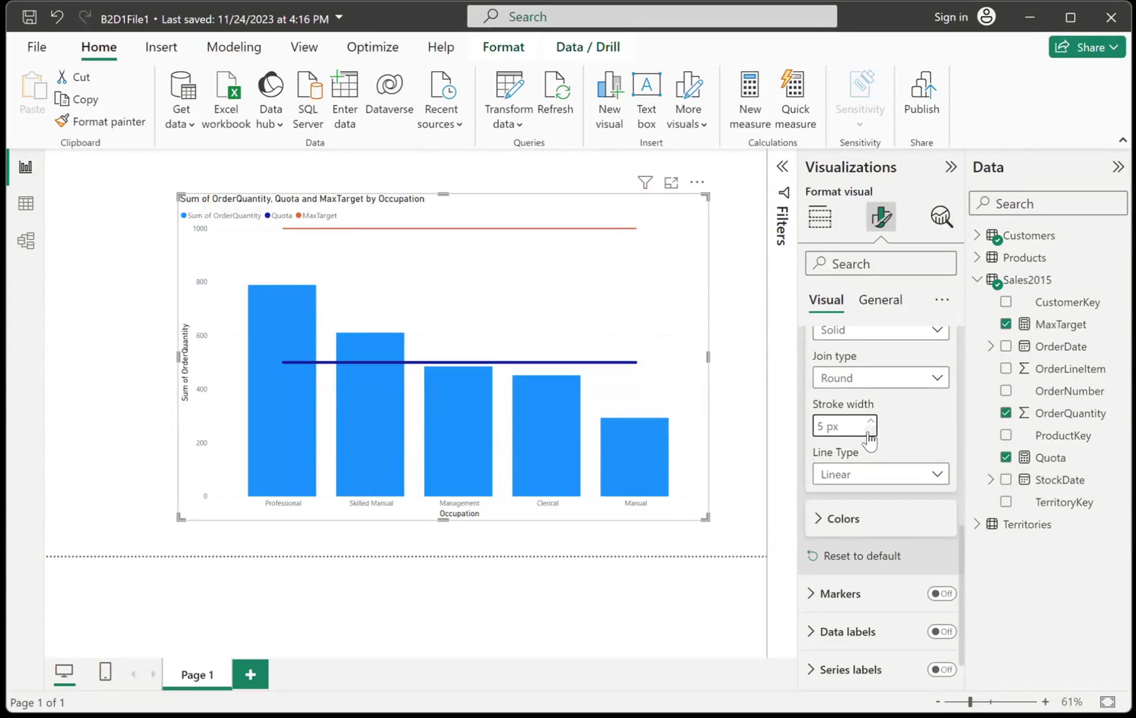
click(871, 430)
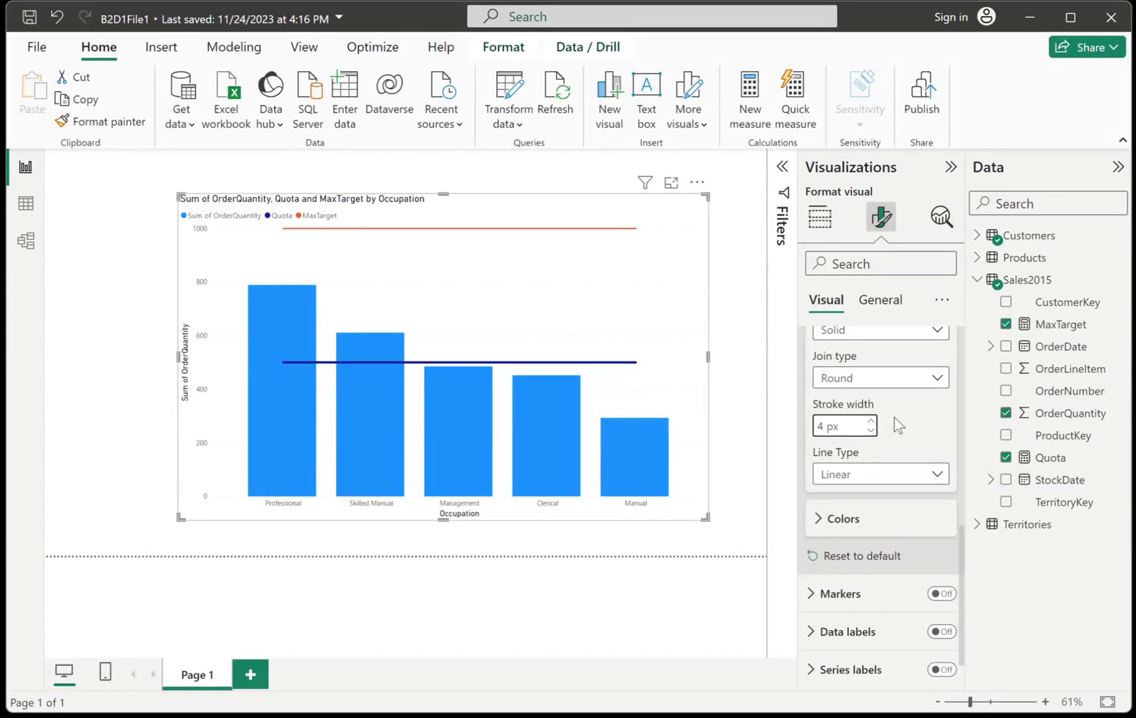
click(938, 380)
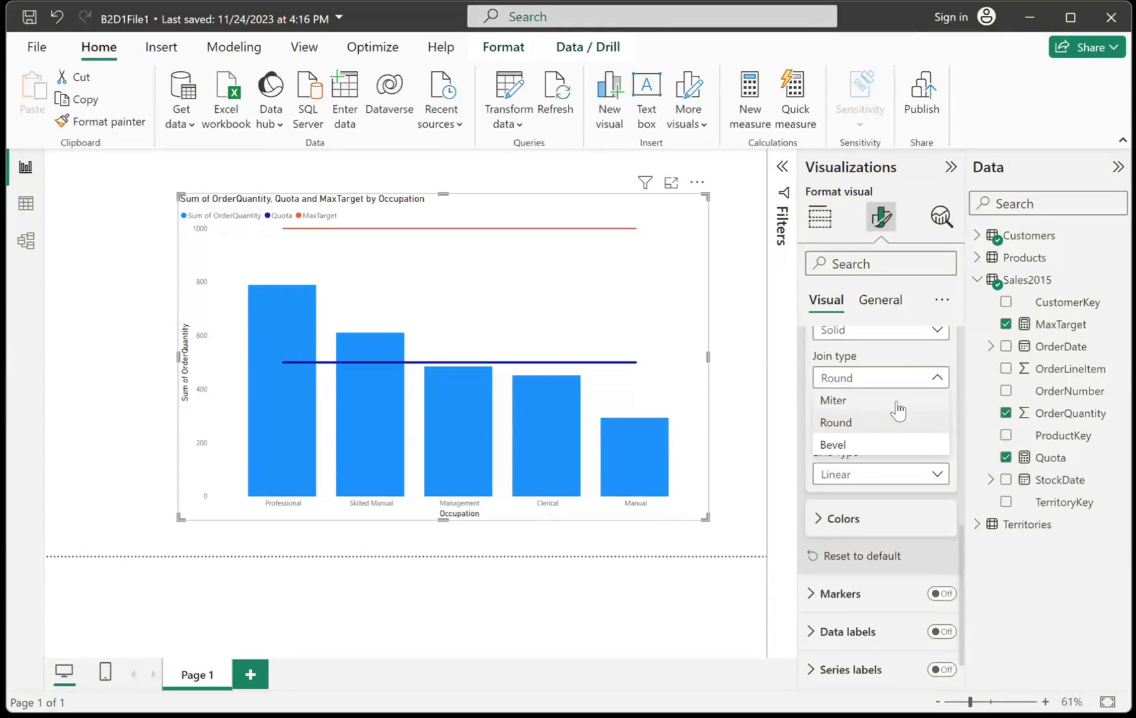
click(896, 401)
click(935, 379)
click(846, 444)
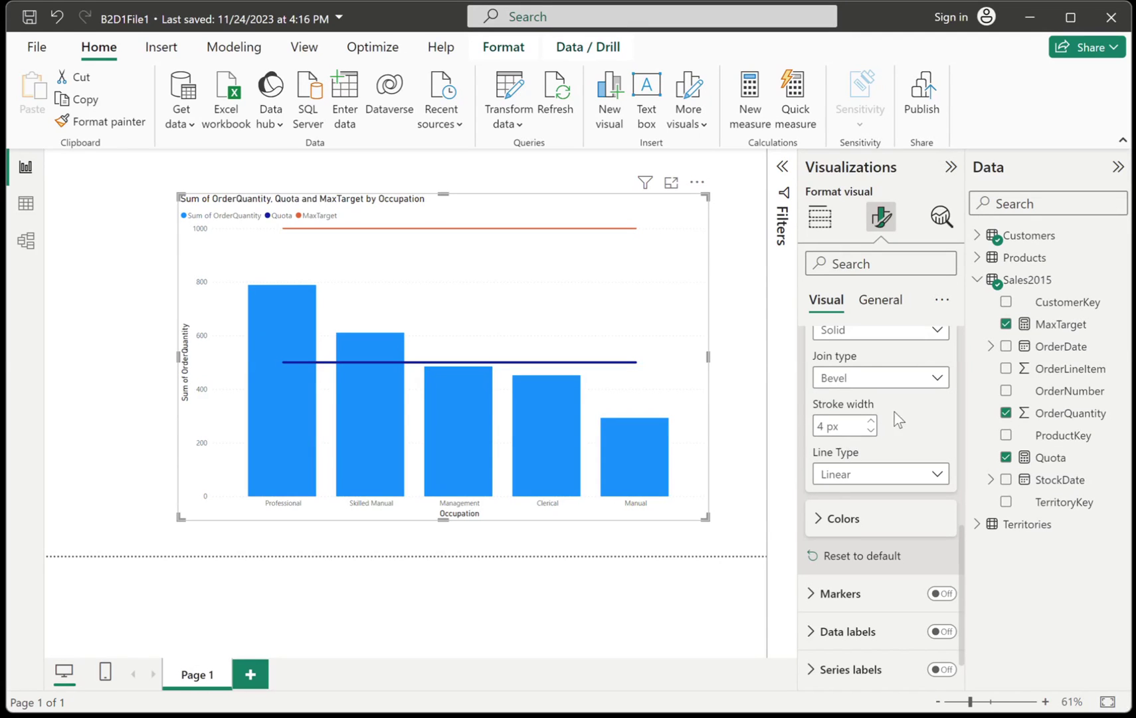
click(936, 376)
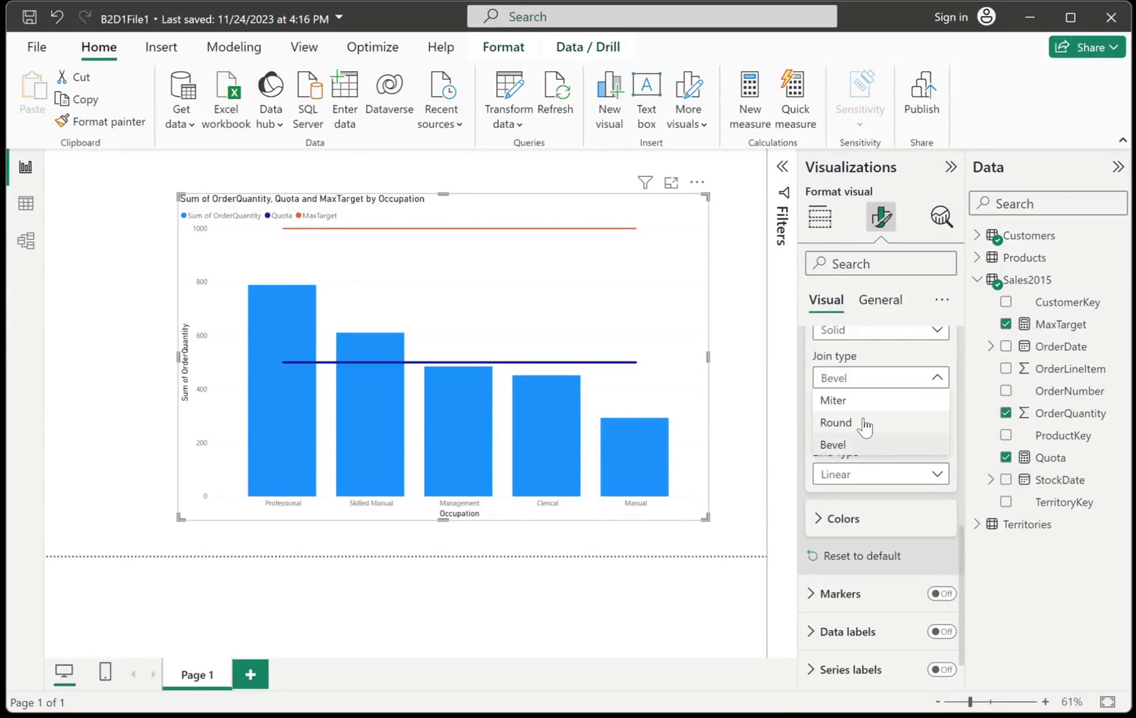
click(865, 425)
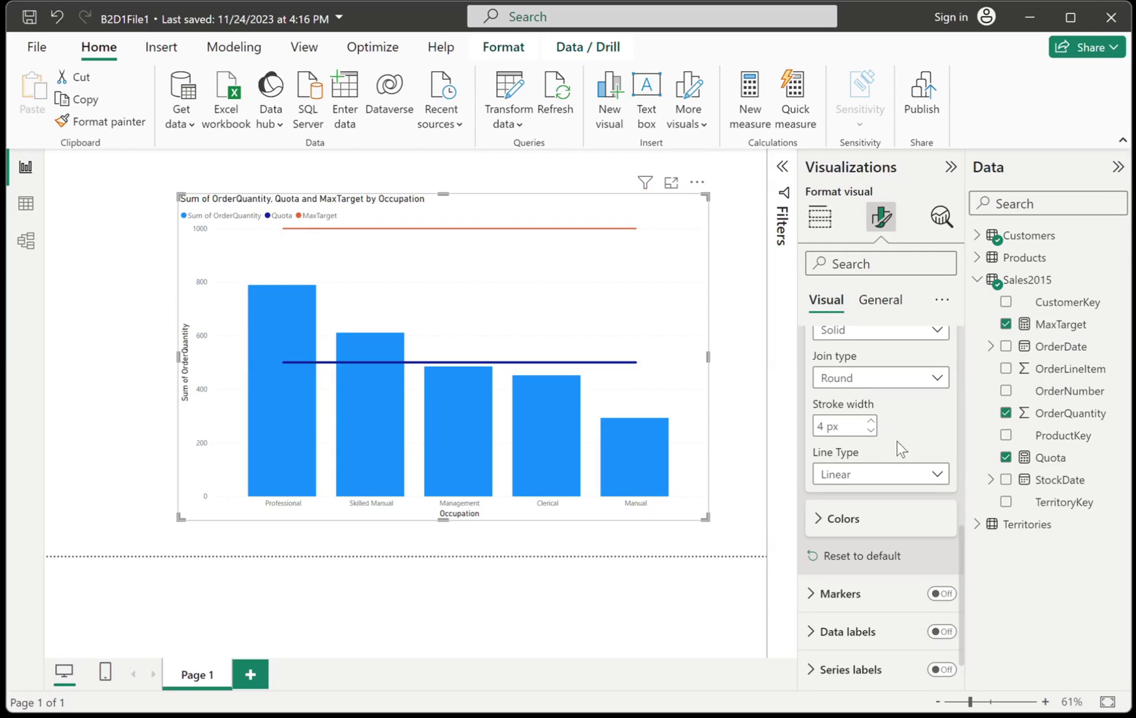
scroll(898, 442, down, 1)
Step: Keep the line type Linear and change the Quota line colour from dark blue to magenta
click(908, 432)
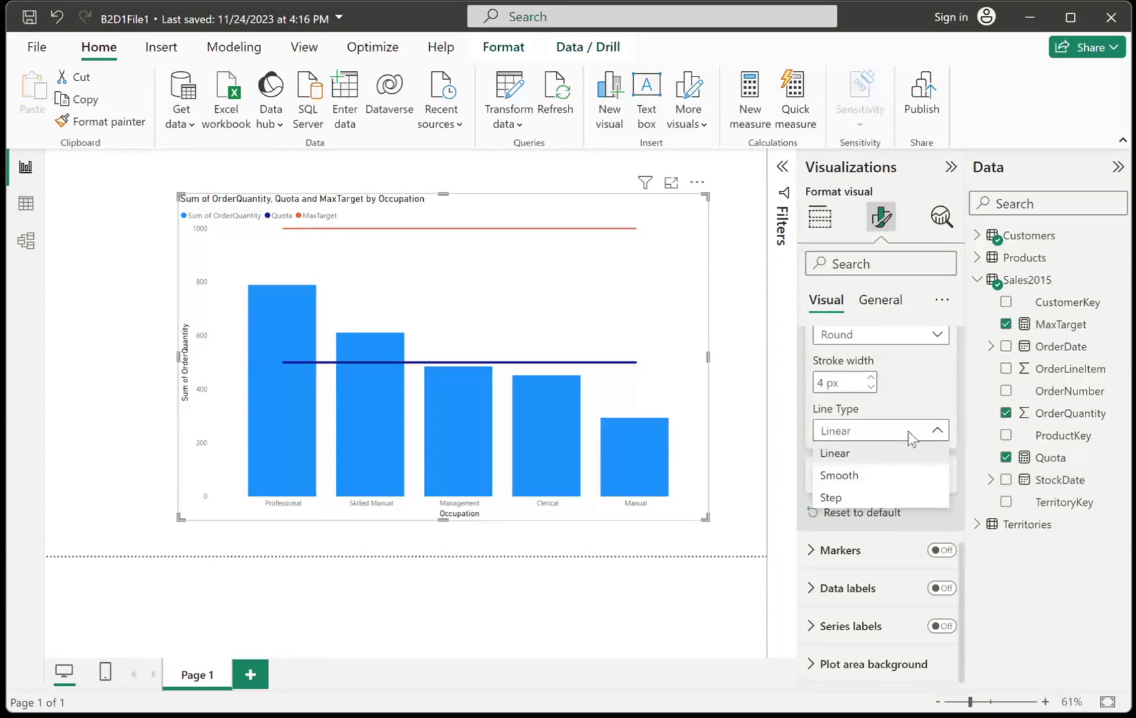
click(938, 389)
click(822, 476)
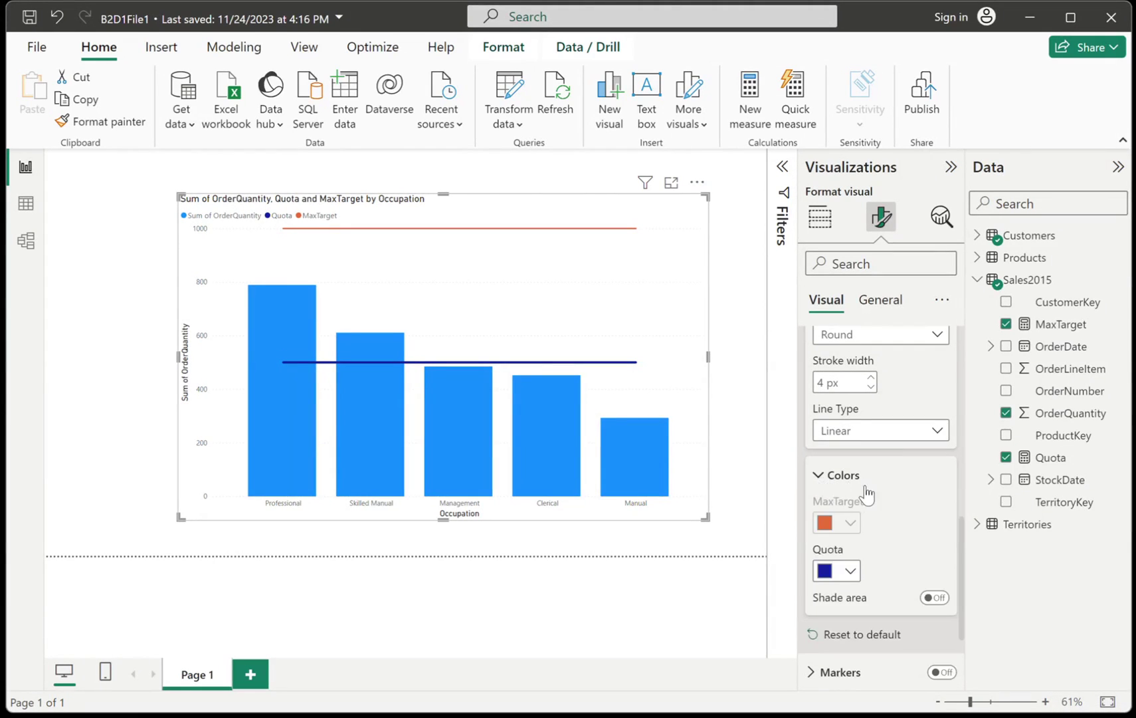
scroll(866, 493, down, 2)
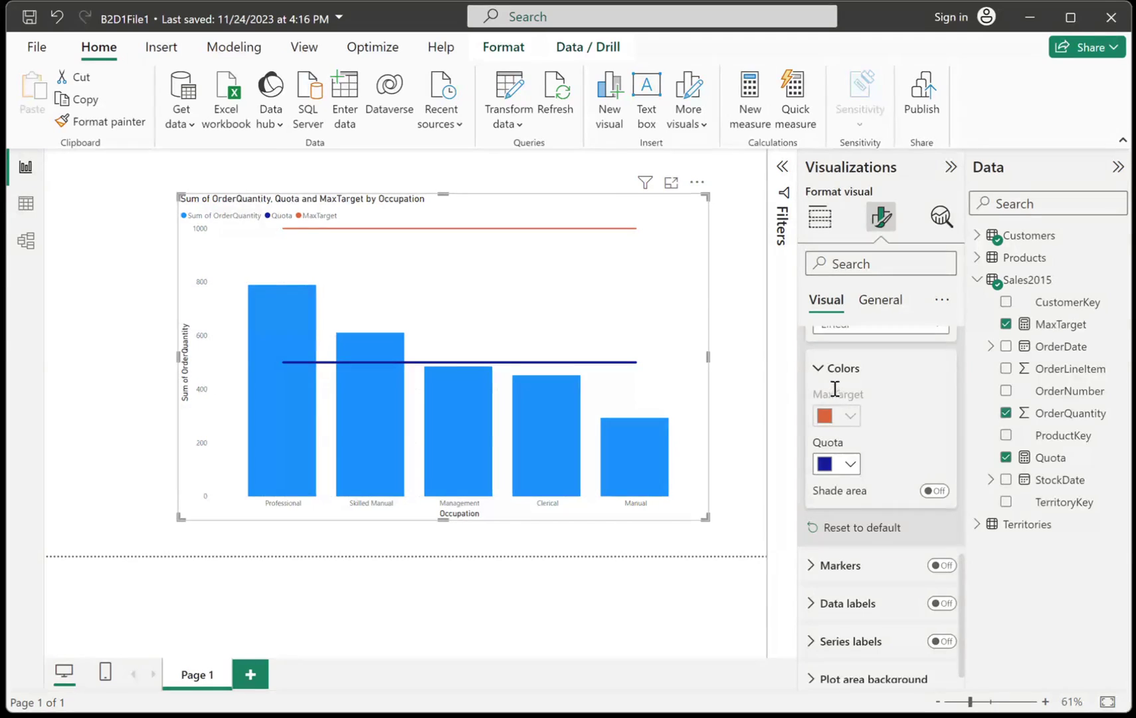
click(849, 467)
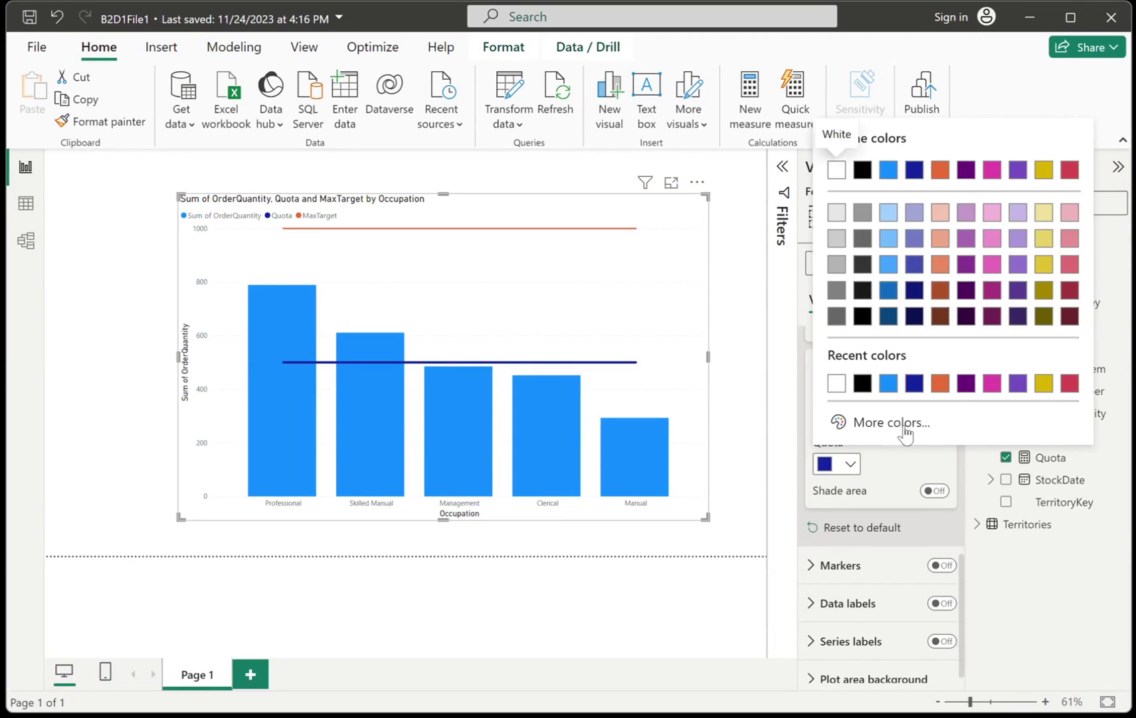
click(992, 383)
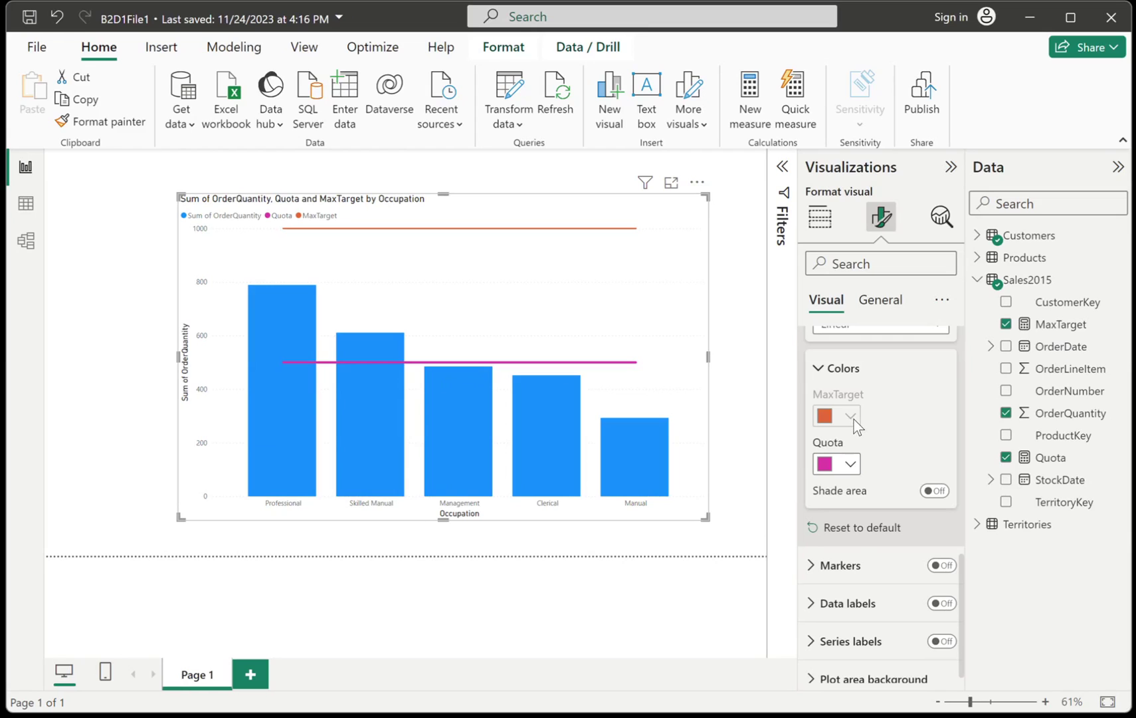
Step: Switch line formatting to the MaxTarget series and make it red after briefly trying purple
scroll(864, 440, up, 8)
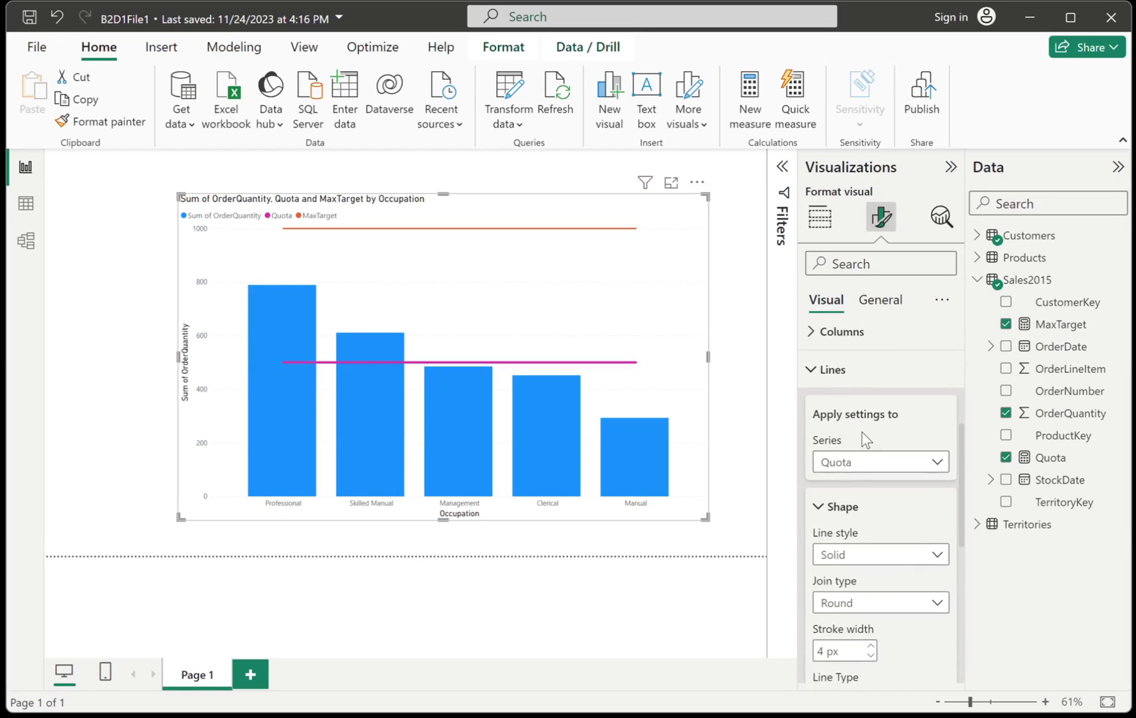
scroll(864, 482, down, 2)
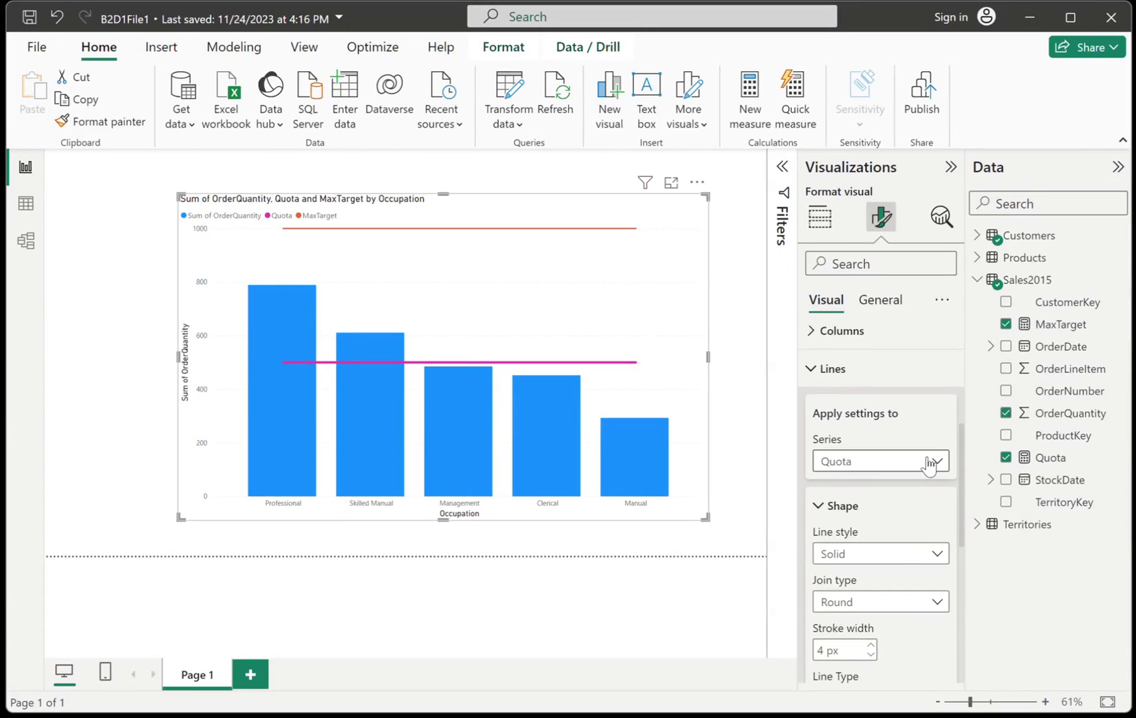
click(931, 460)
click(830, 528)
scroll(877, 515, down, 5)
click(852, 469)
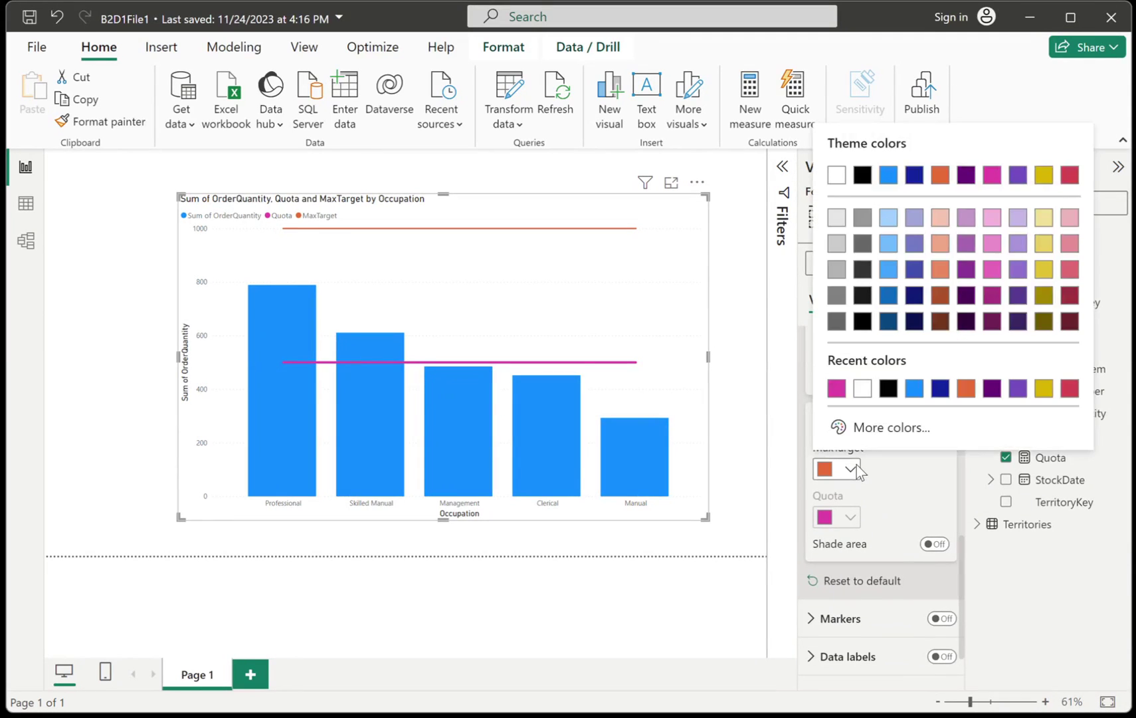
click(1018, 388)
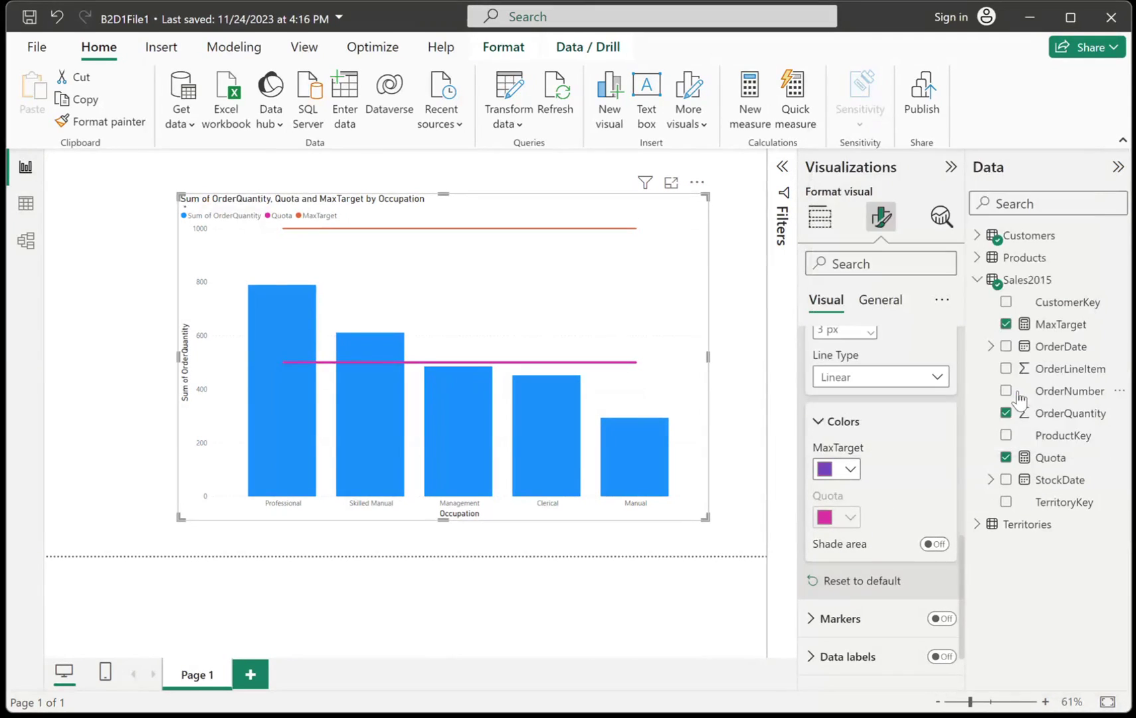
click(854, 469)
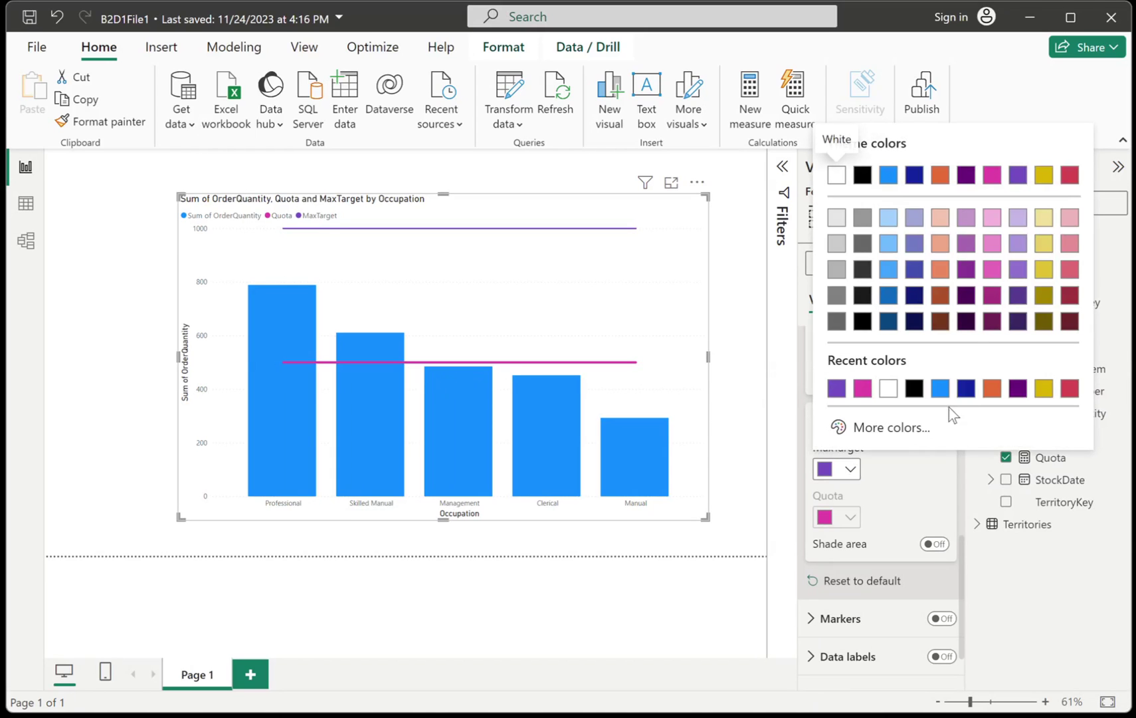
click(1063, 393)
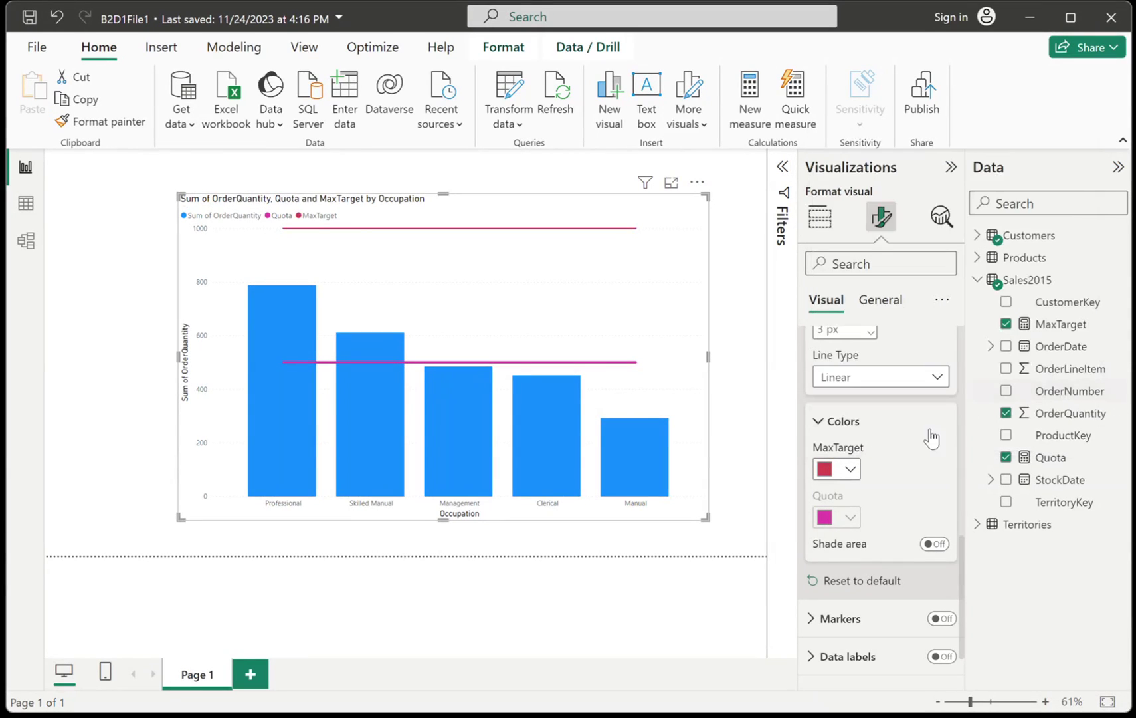
mouse_move(669, 436)
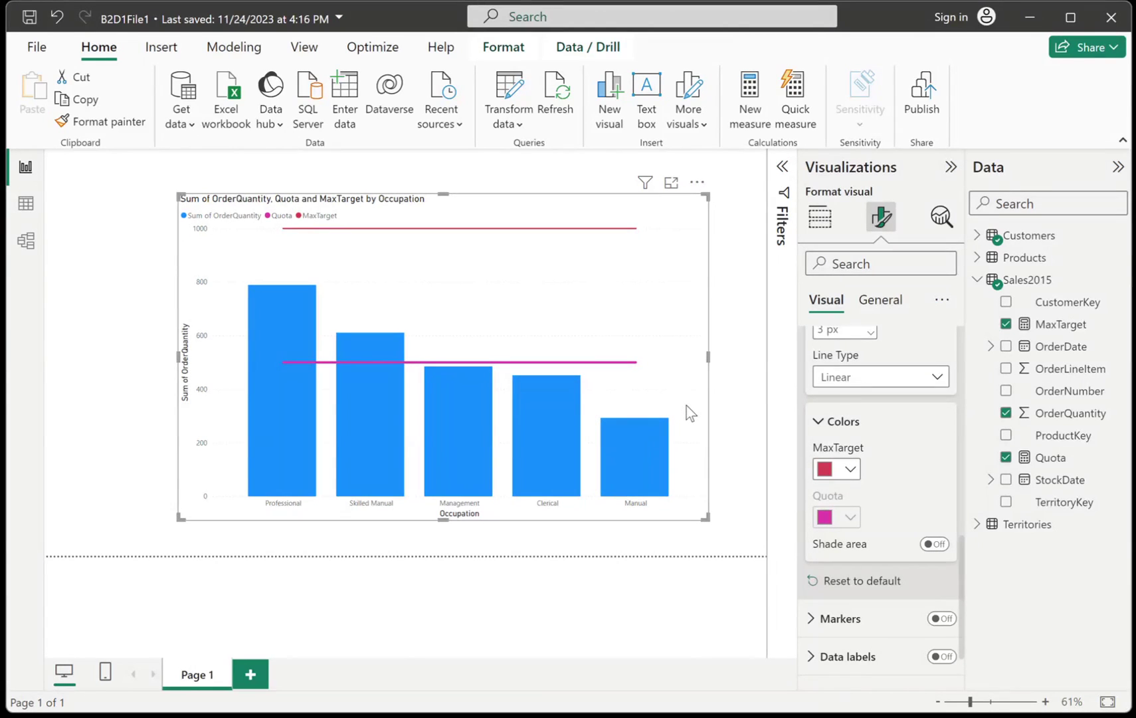